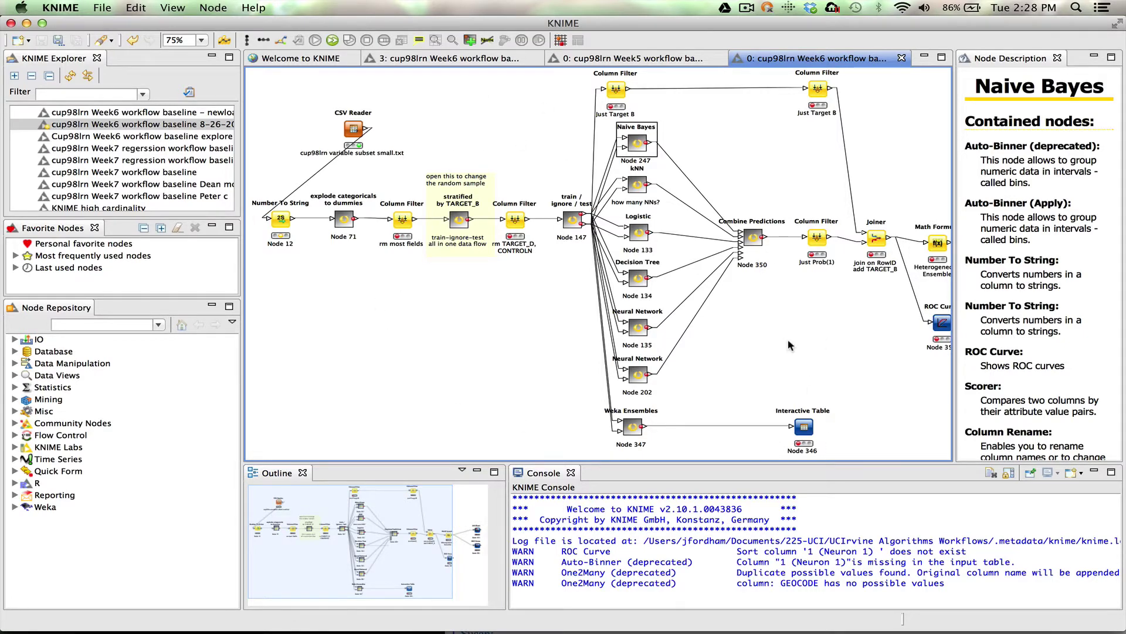
Start a KNIME workflow import using the cup98lrn Week7 workflow baseline folder as the source root directory.
left_click(106, 8)
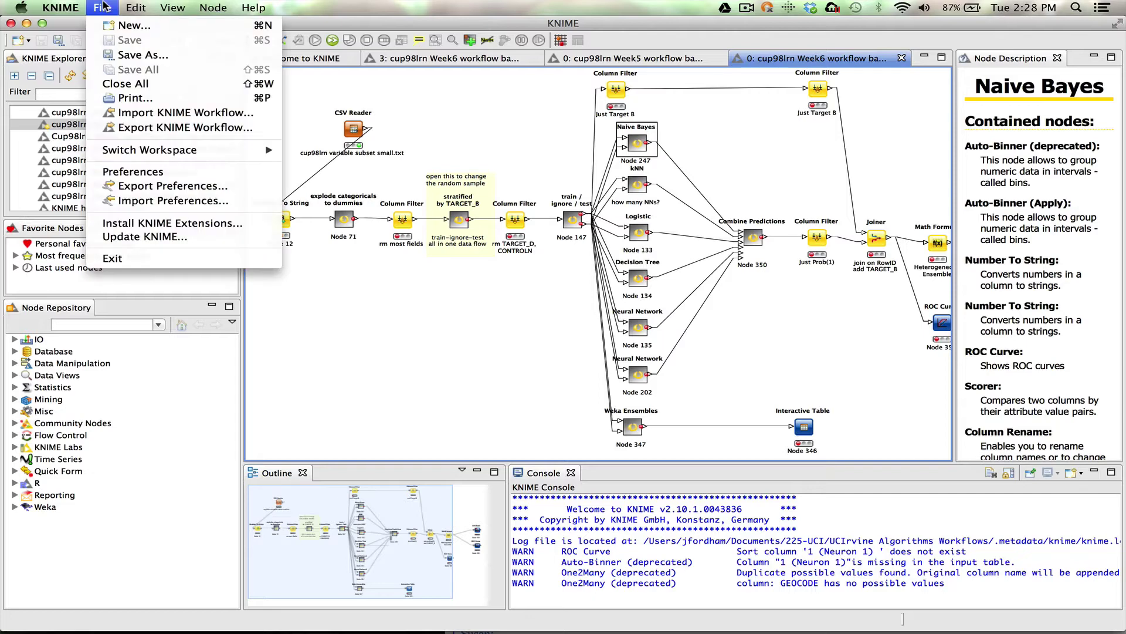
left_click(143, 112)
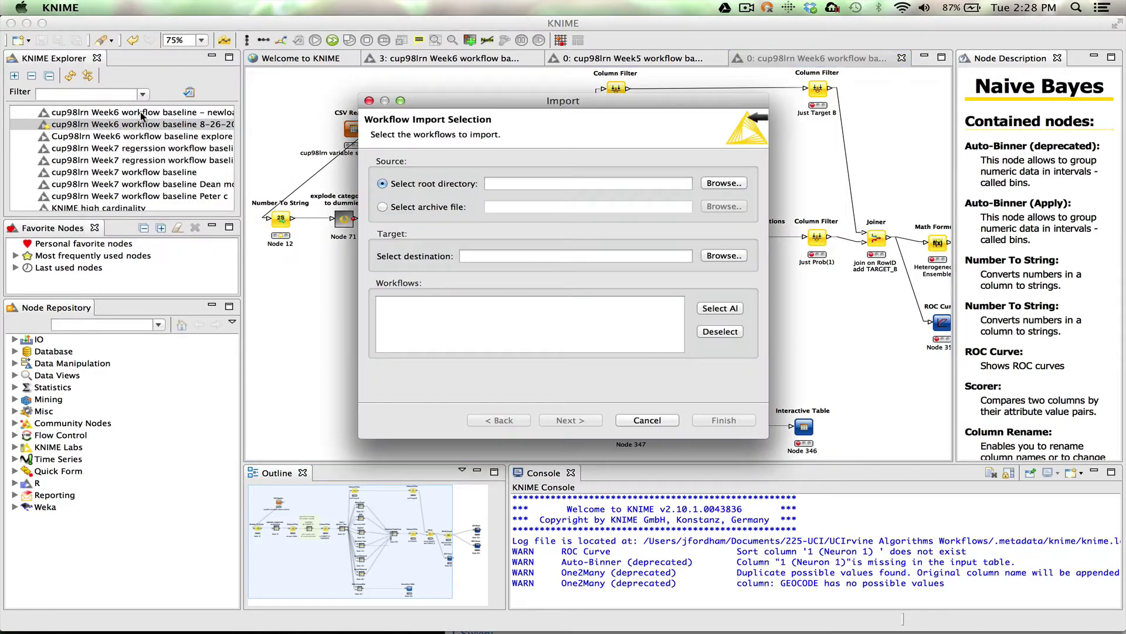
left_click(465, 203)
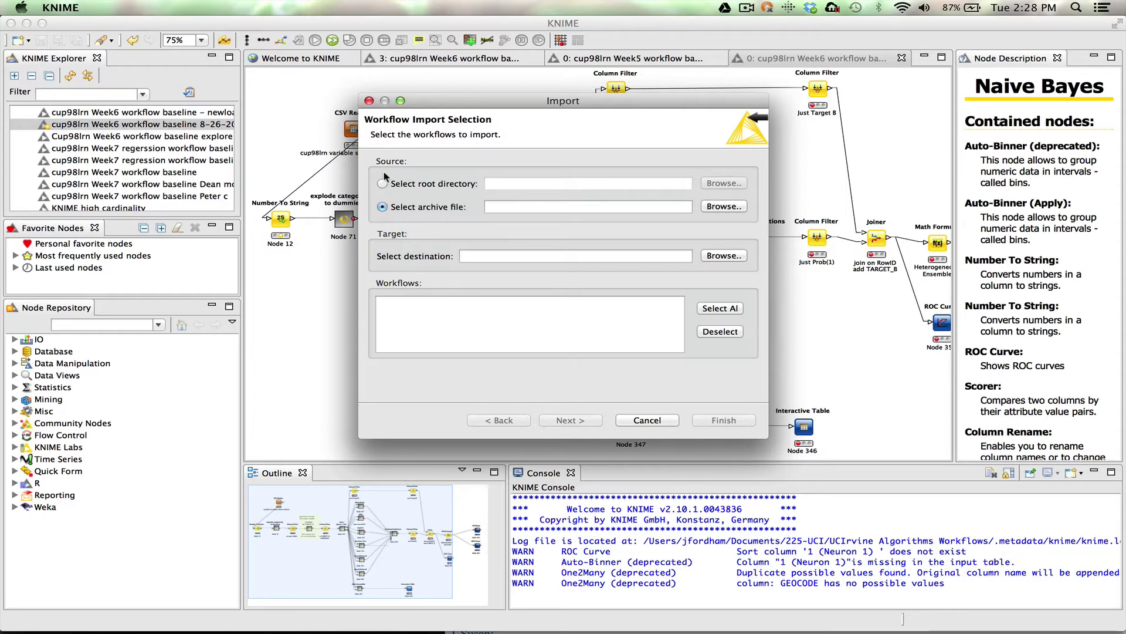
left_click(381, 183)
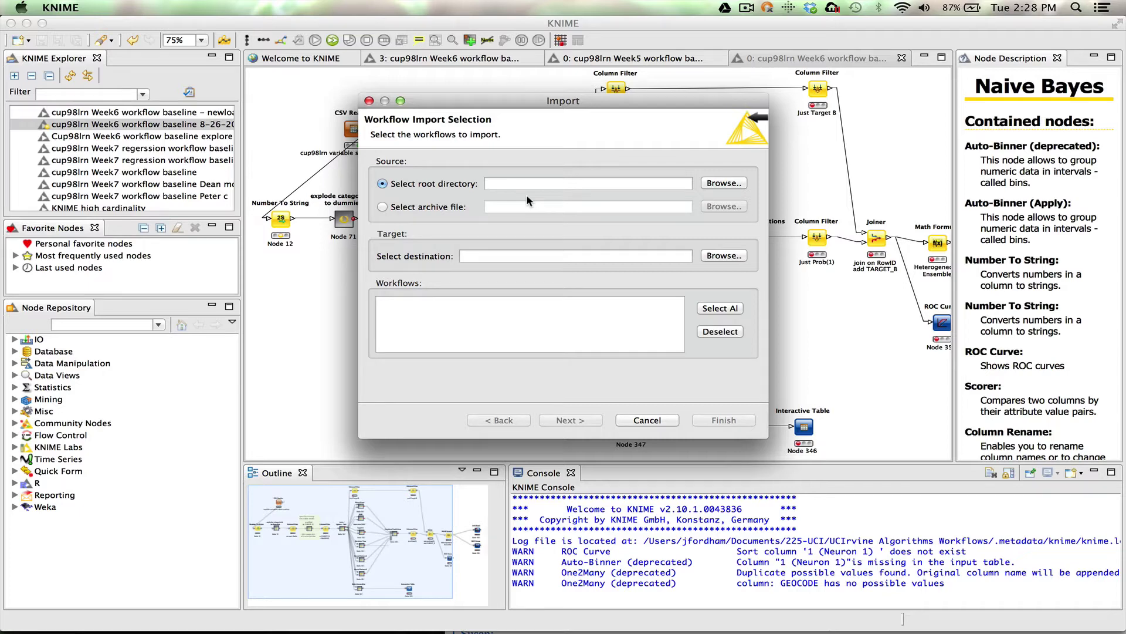
left_click(727, 183)
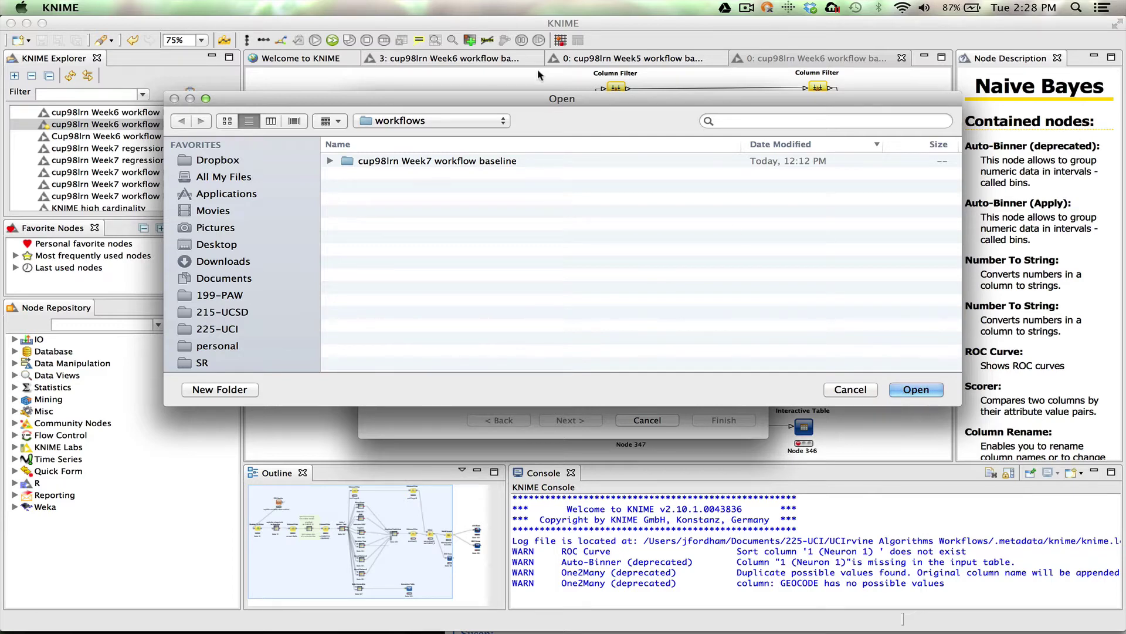
left_click(477, 161)
key("Return")
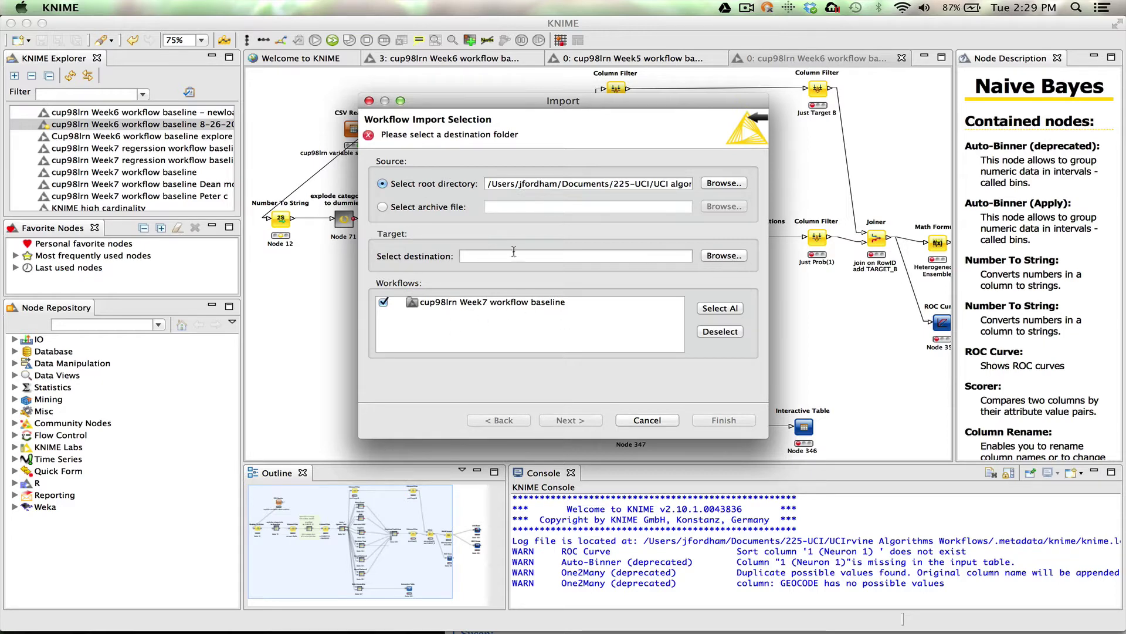
Set the import destination to the LOCAL workspace.
left_click(724, 255)
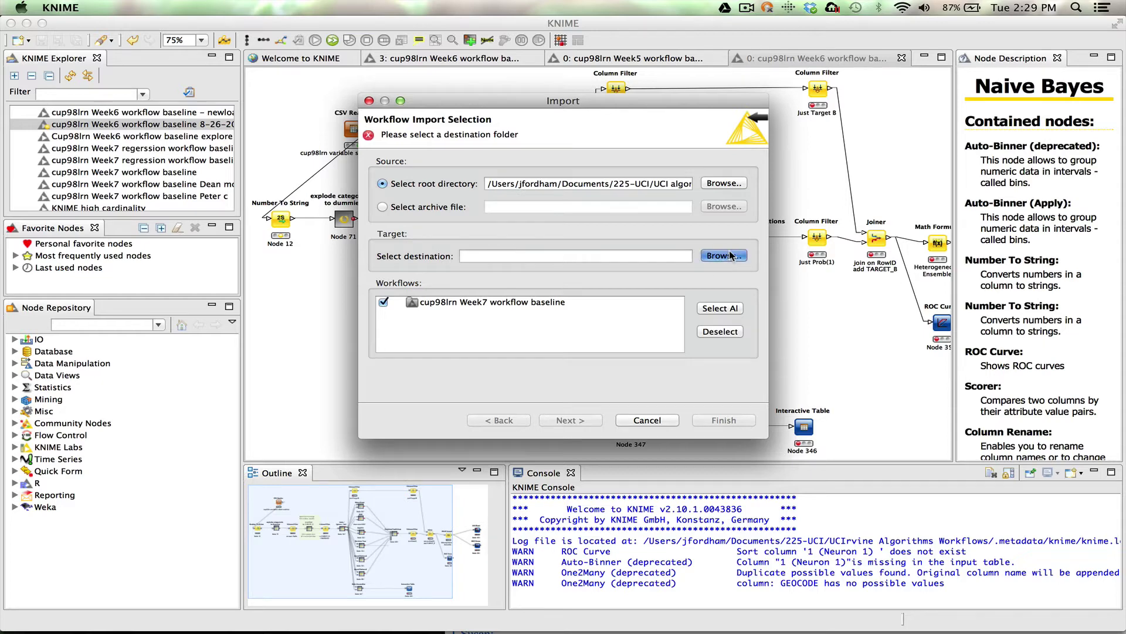
left_click(509, 81)
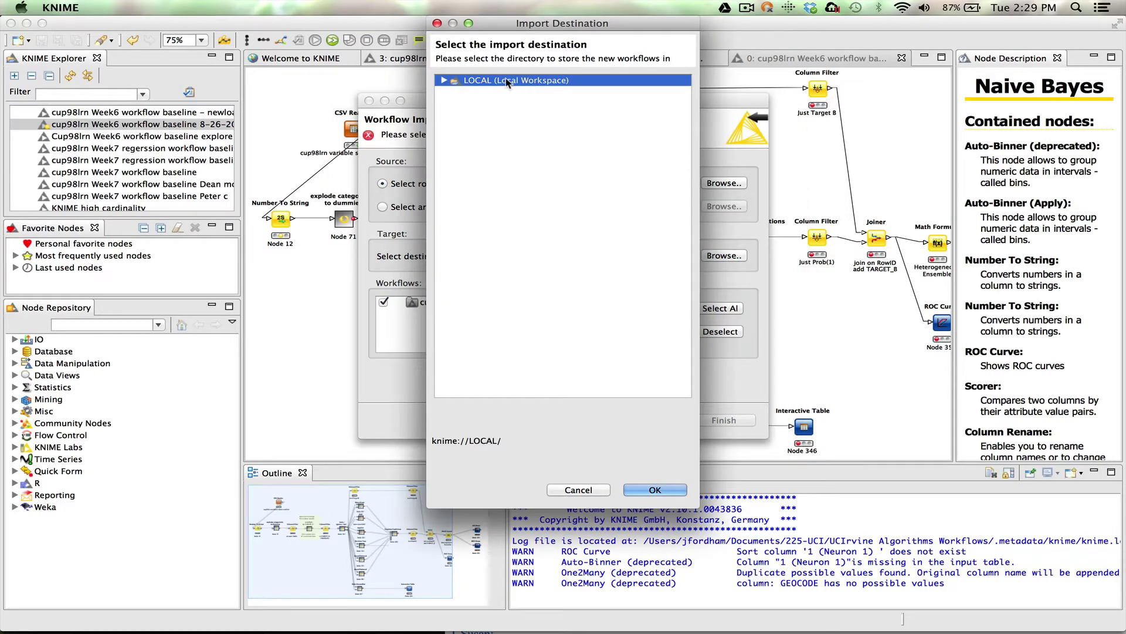
left_click(444, 81)
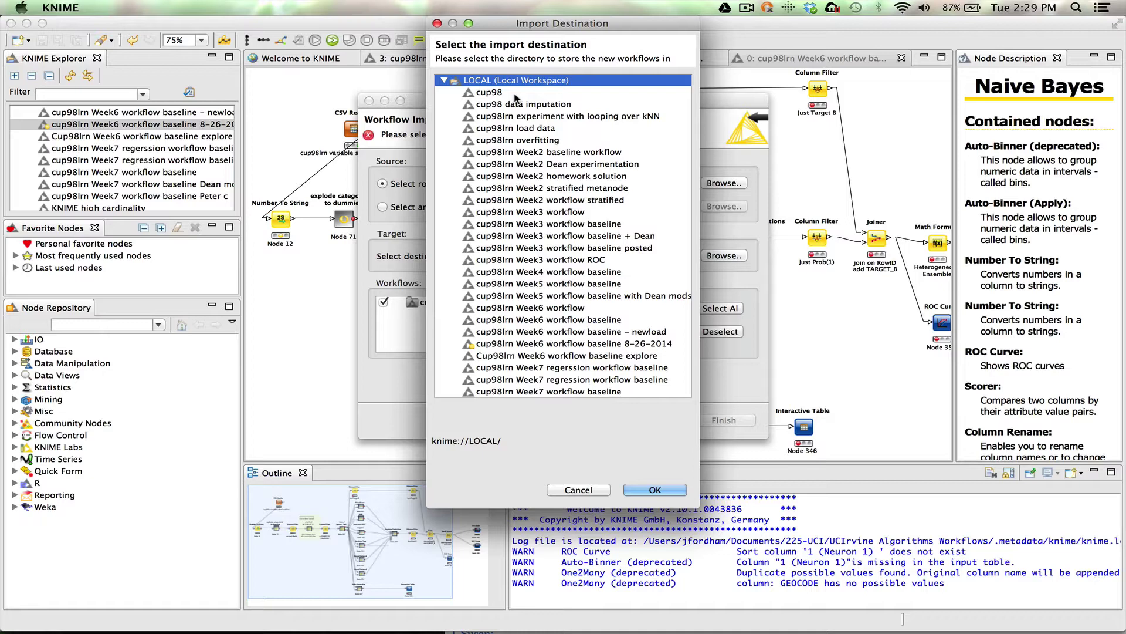
scroll(527, 284, "down", 5)
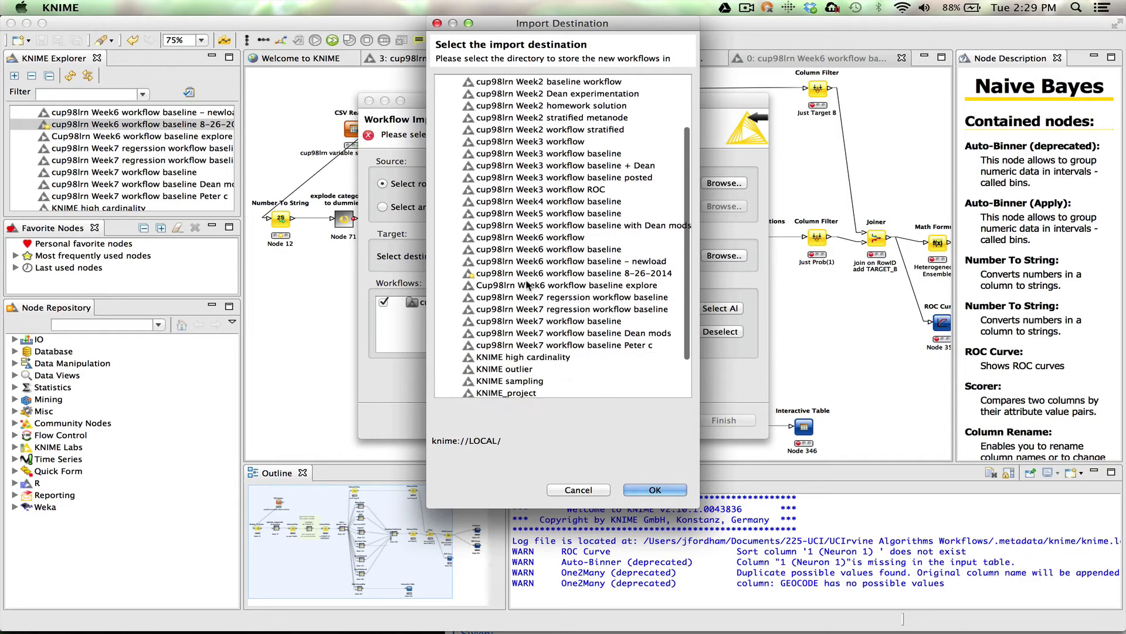
left_click(660, 490)
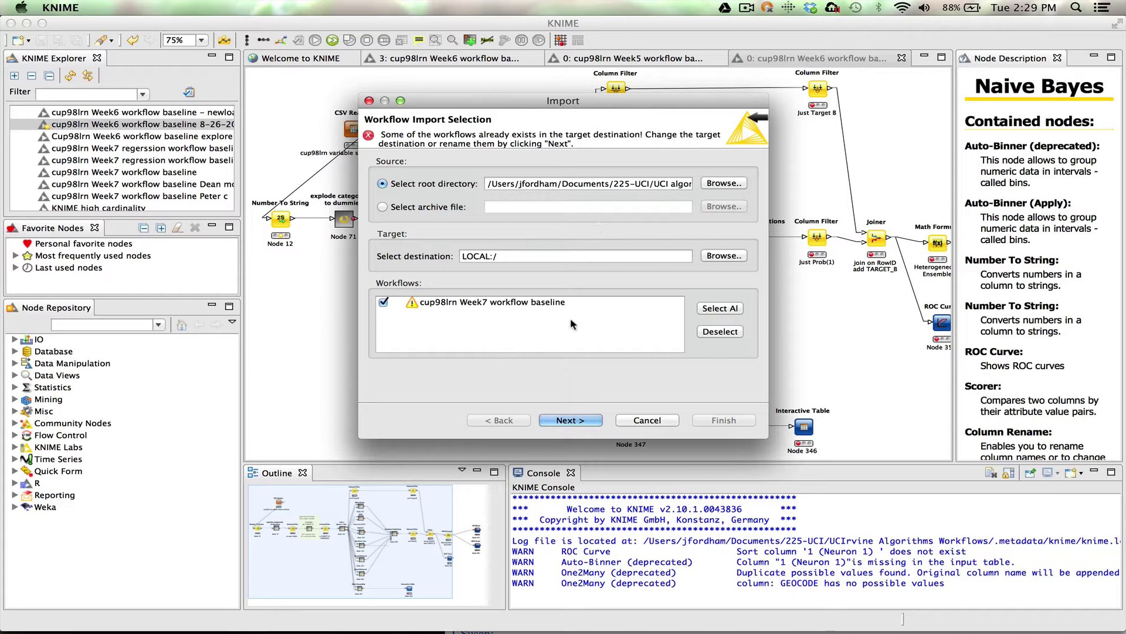
Rename the imported workflow to 'cup98lrn Week6 workflow baseline demonstration' and finish the import.
left_click(582, 420)
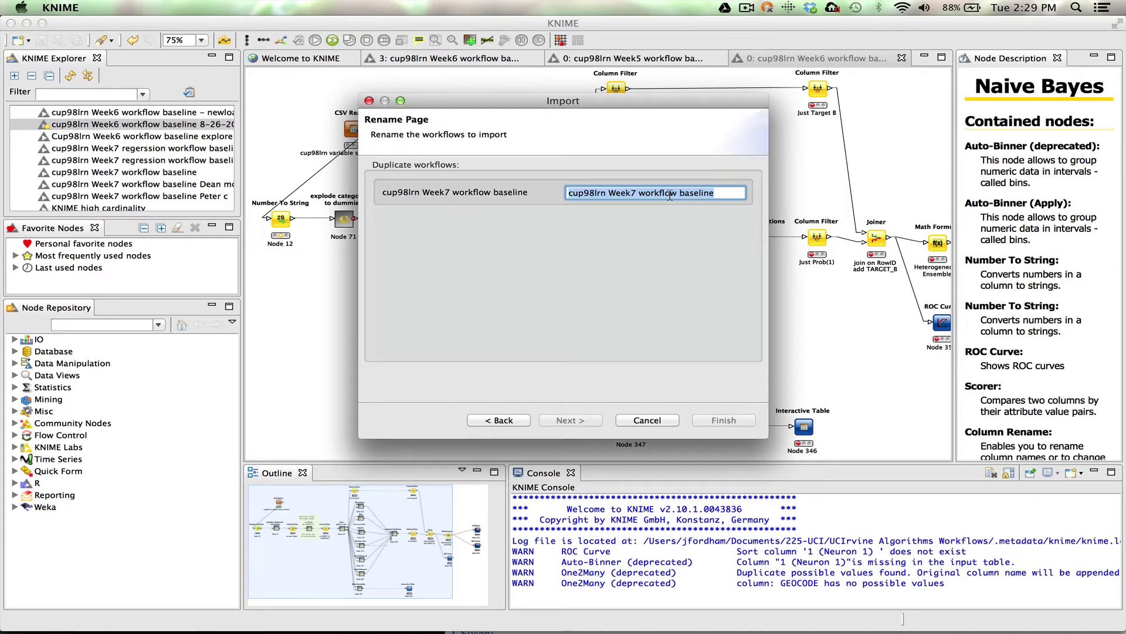
left_click(634, 193)
key("BackSpace")
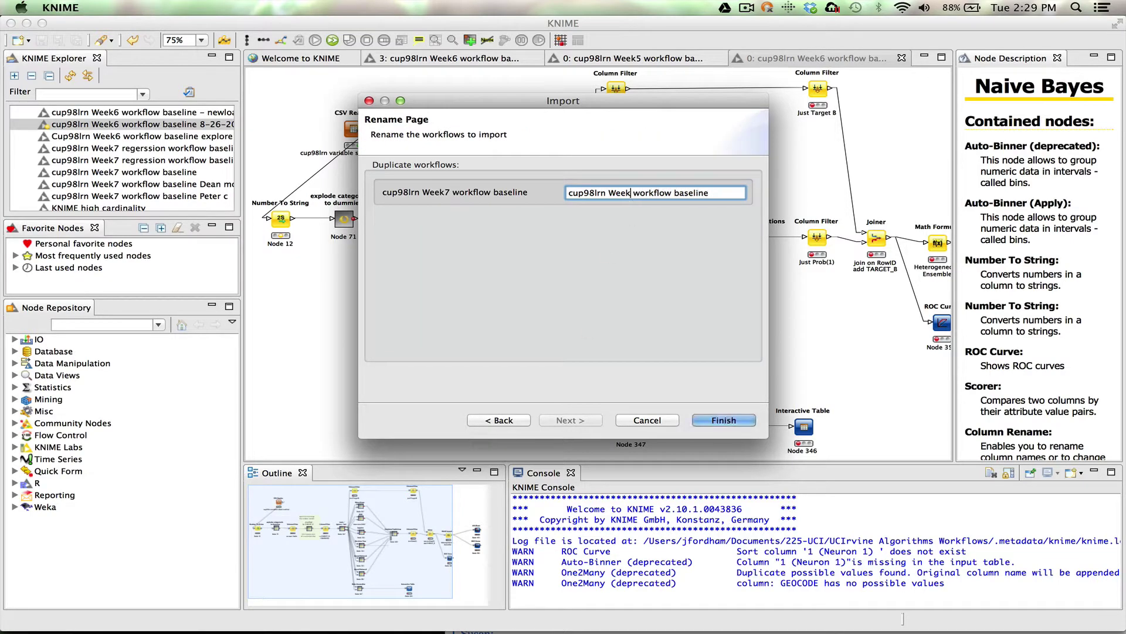
type("6")
left_click(729, 193)
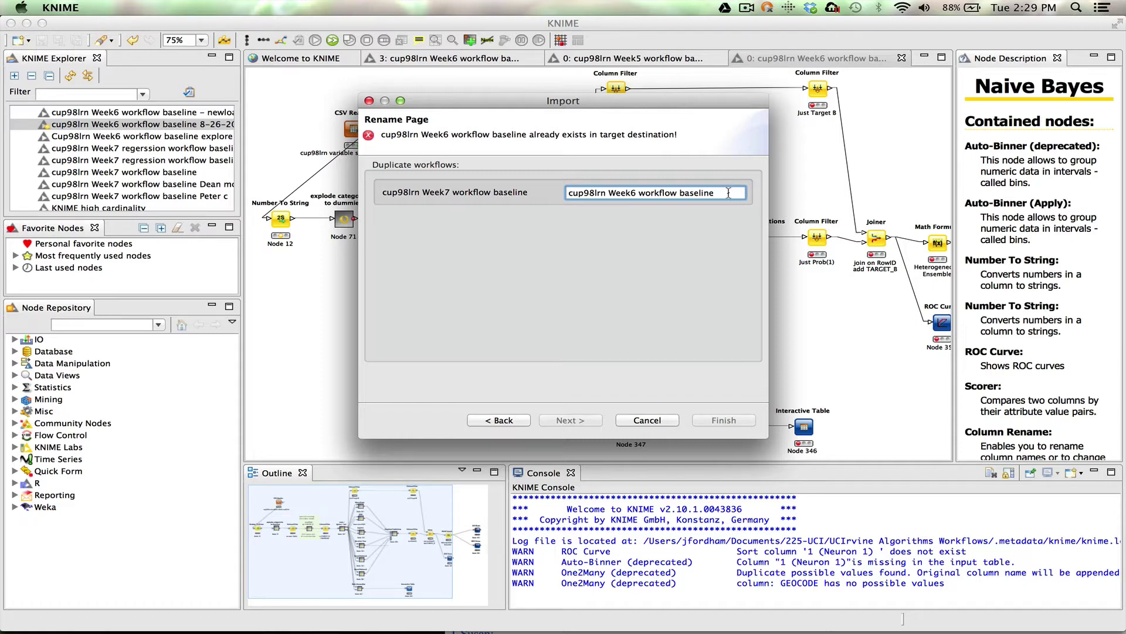
type("demonstration")
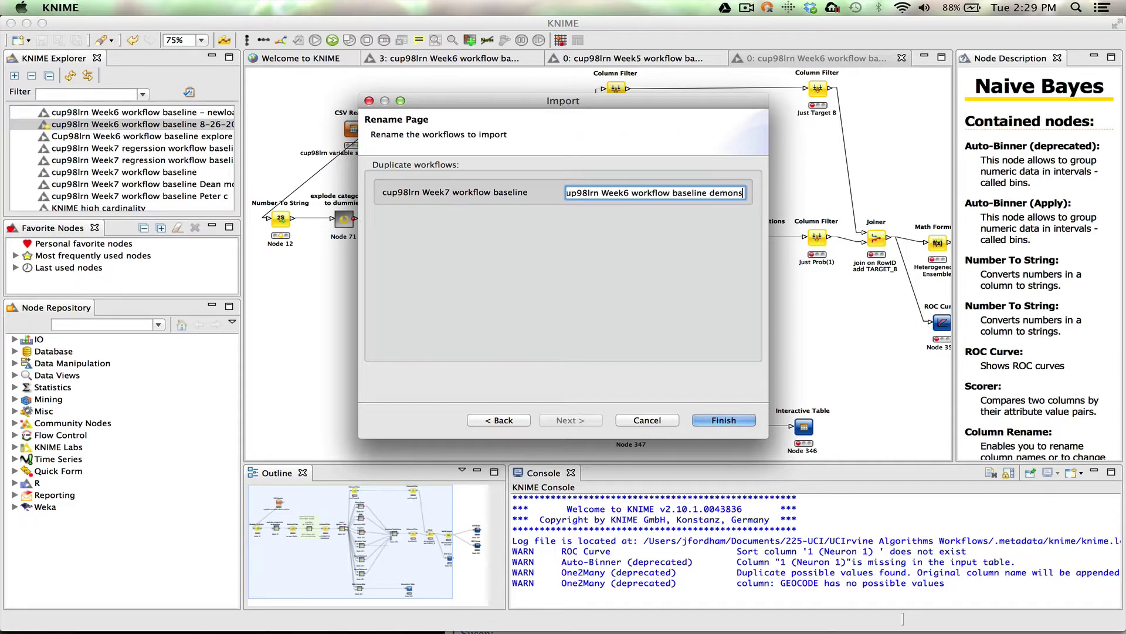
left_click(722, 421)
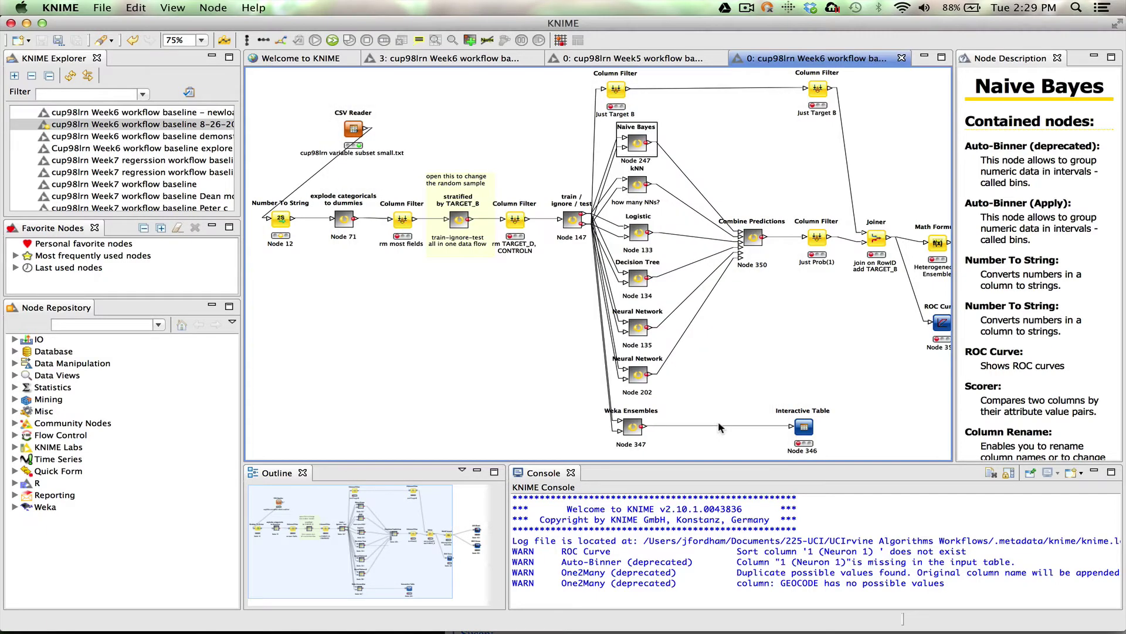
Open the cup98lrn Week6 workflow baseline demonstration workflow and accept the Workflow Load errors.
double_click(206, 137)
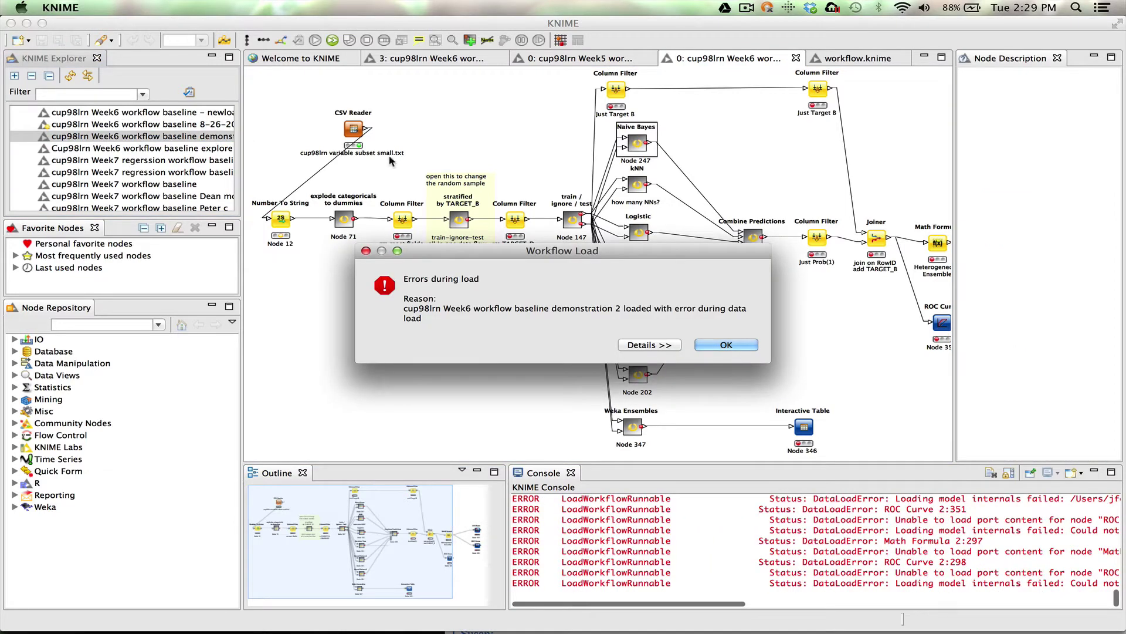
left_click(726, 345)
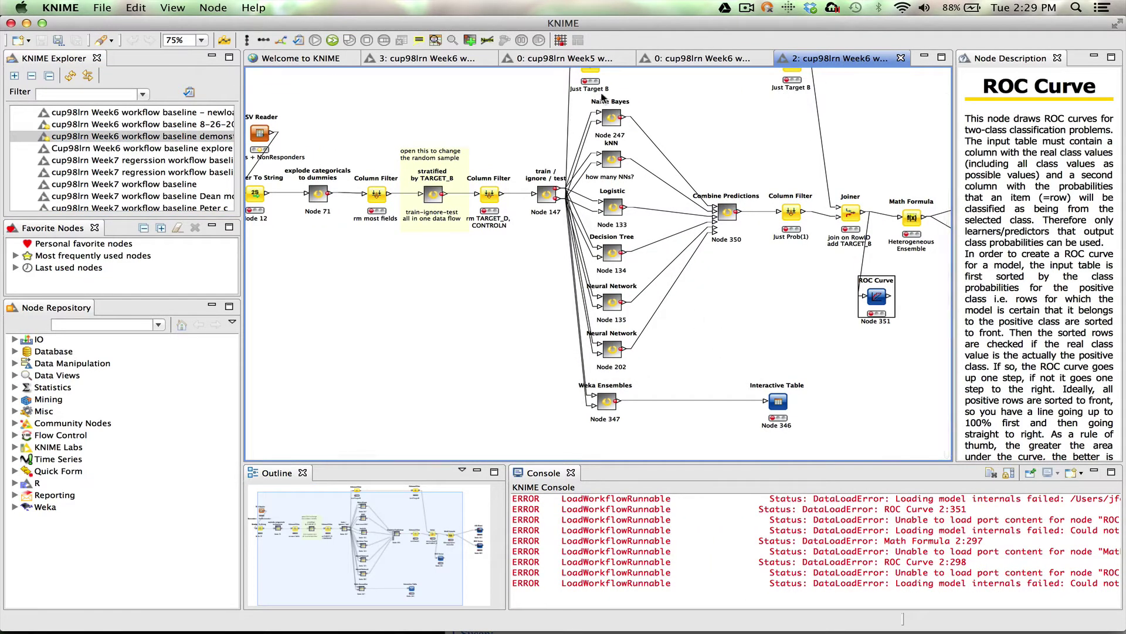
scroll(402, 135, "left", 3)
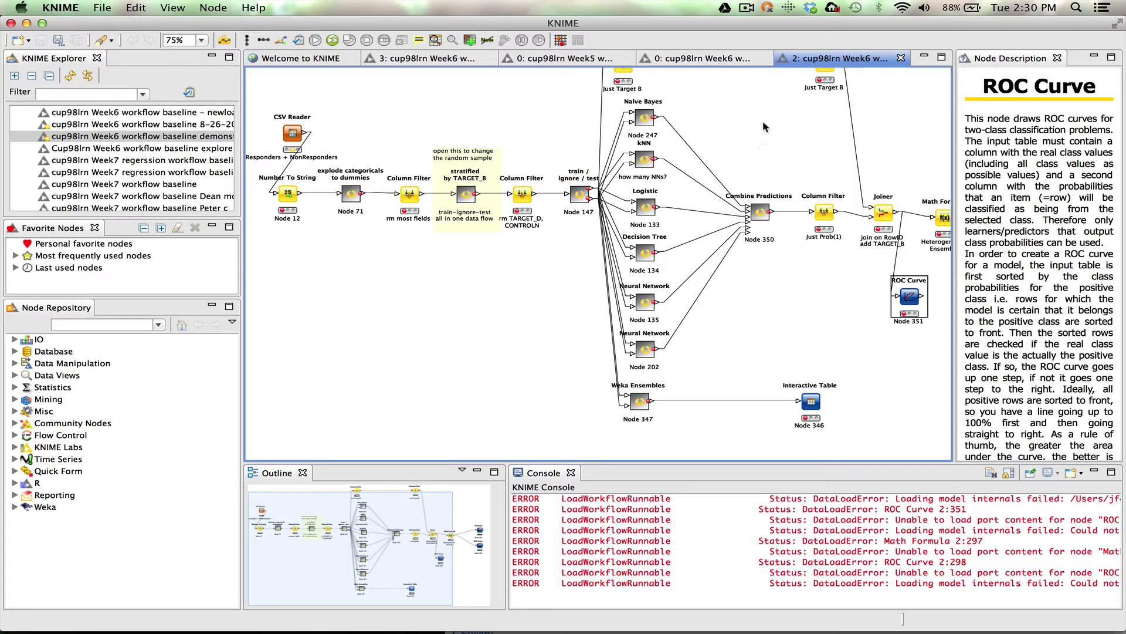
Replace the demonstration workflow's CSV Reader with a copy pasted from the original Week6 workflow.
left_click(692, 61)
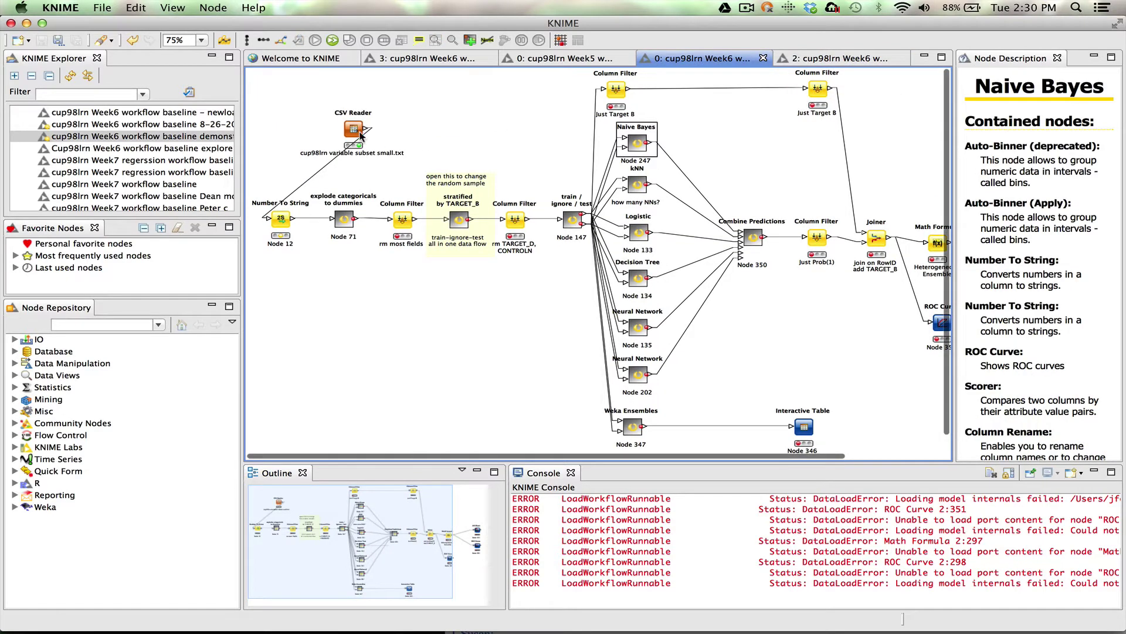
left_click(354, 130)
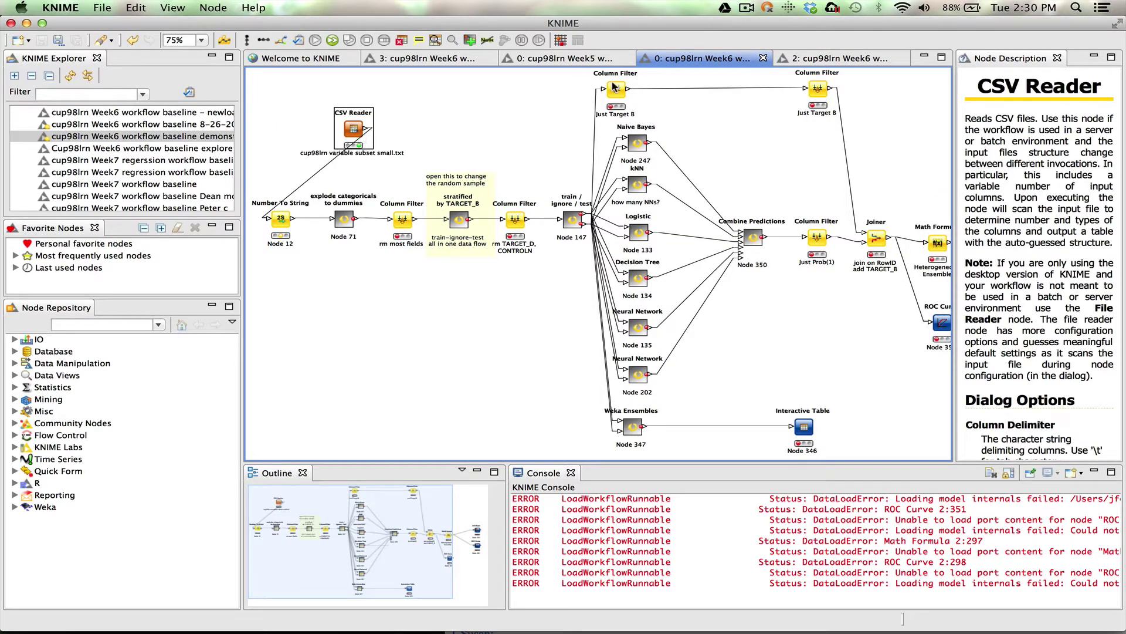
left_click(831, 59)
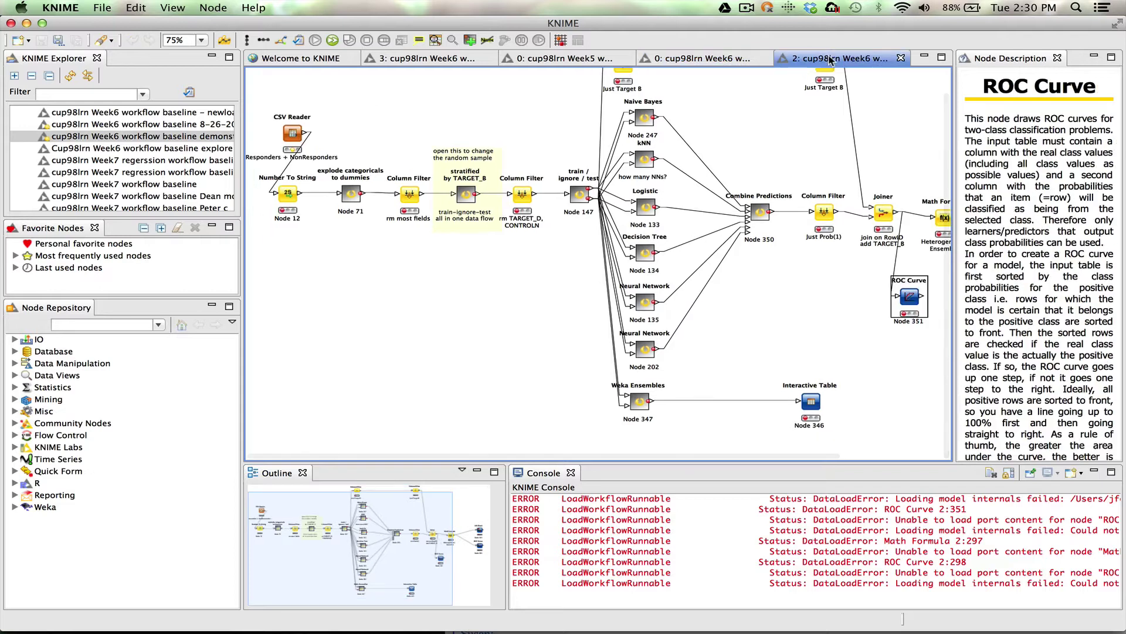
left_click(462, 93)
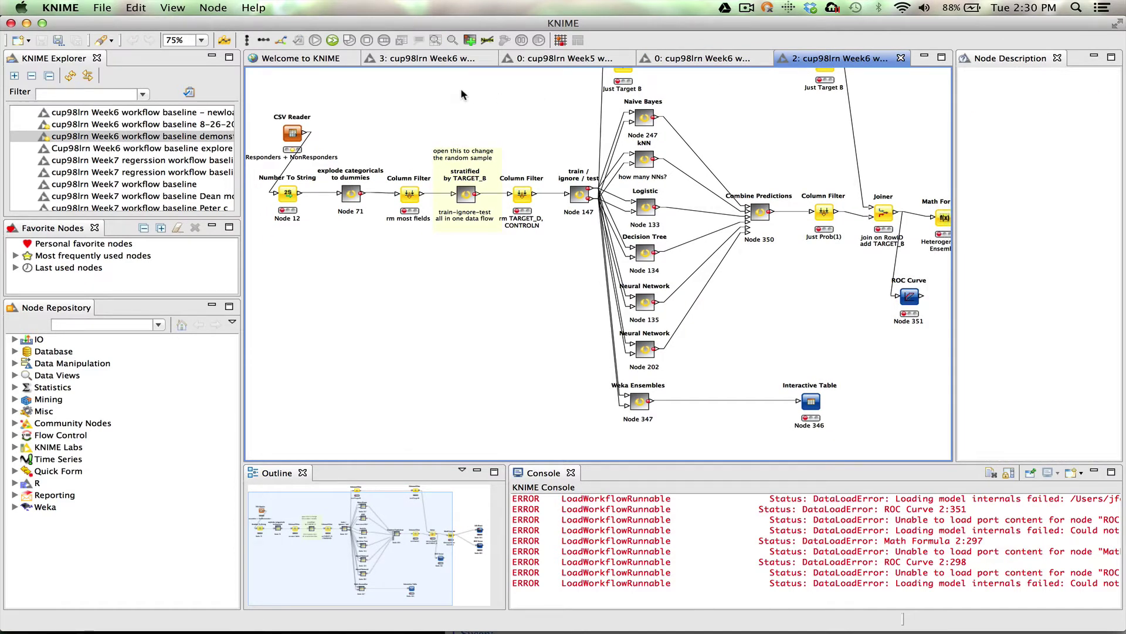
key("super+v")
left_click_drag(437, 172, 280, 198)
left_click(292, 134)
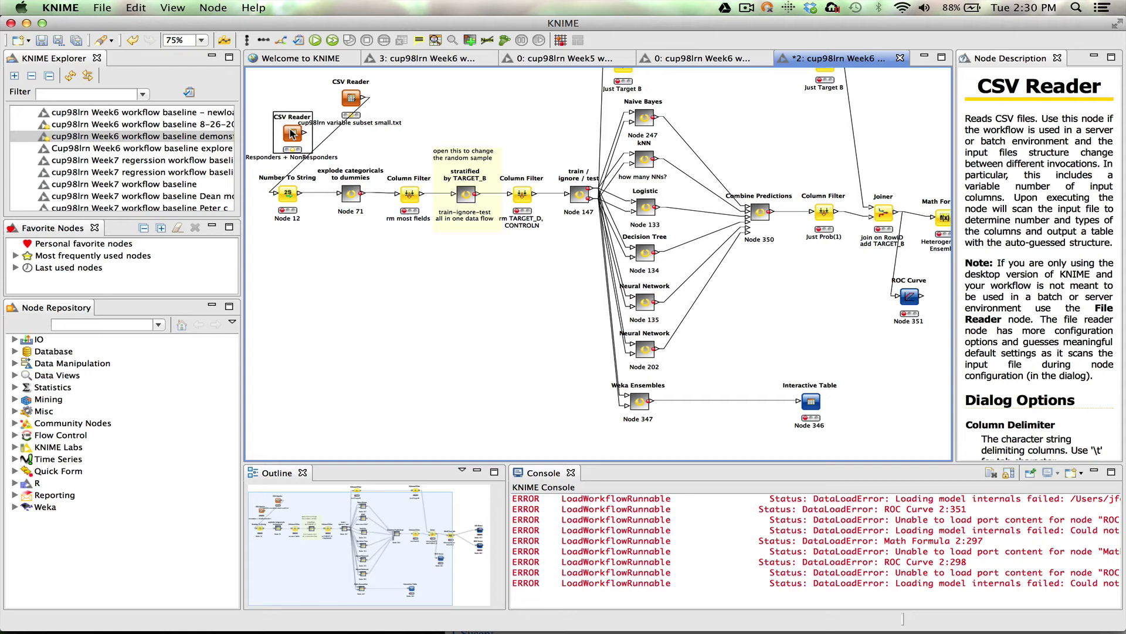
key("Delete")
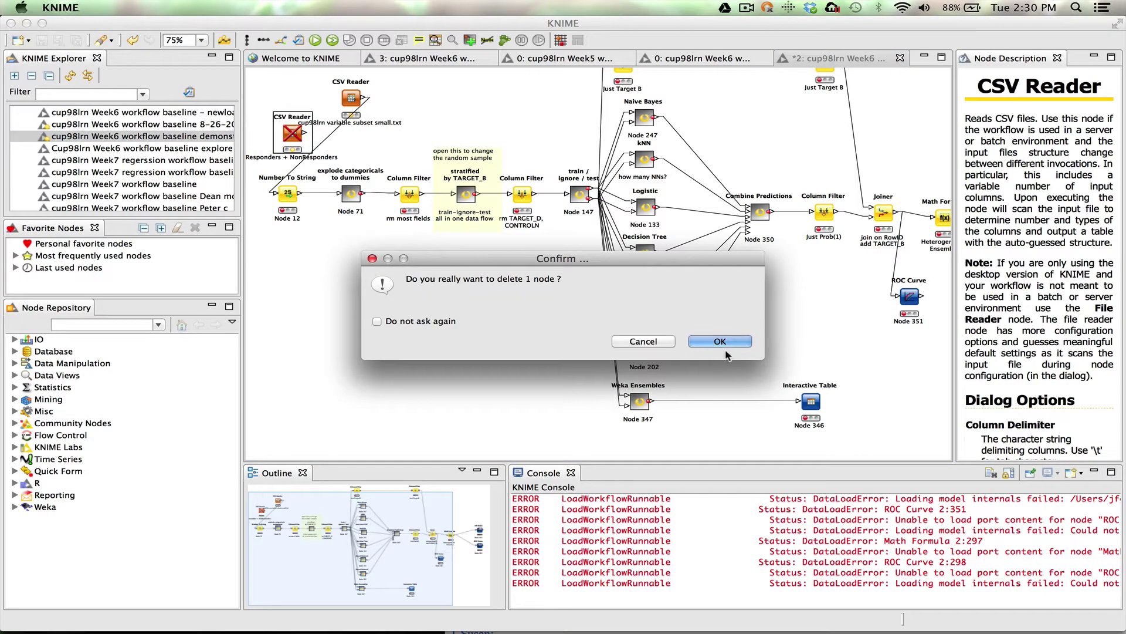
left_click(725, 341)
Verify the new CSV Reader reads cup98lrn variable subset small.txt, then execute it.
double_click(342, 98)
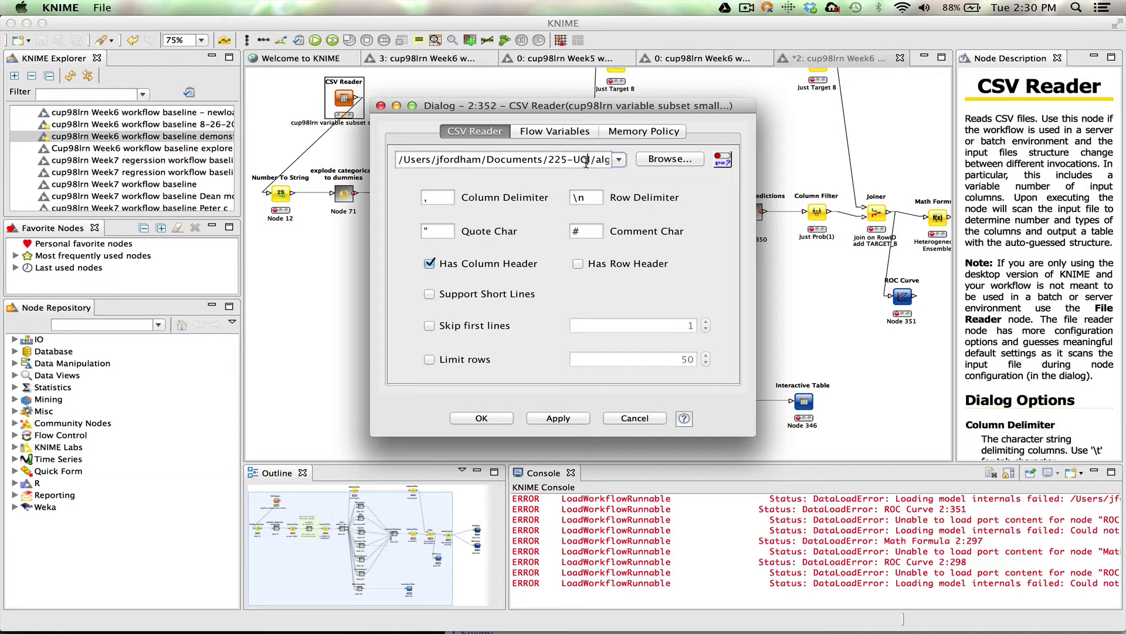
triple_click(591, 165)
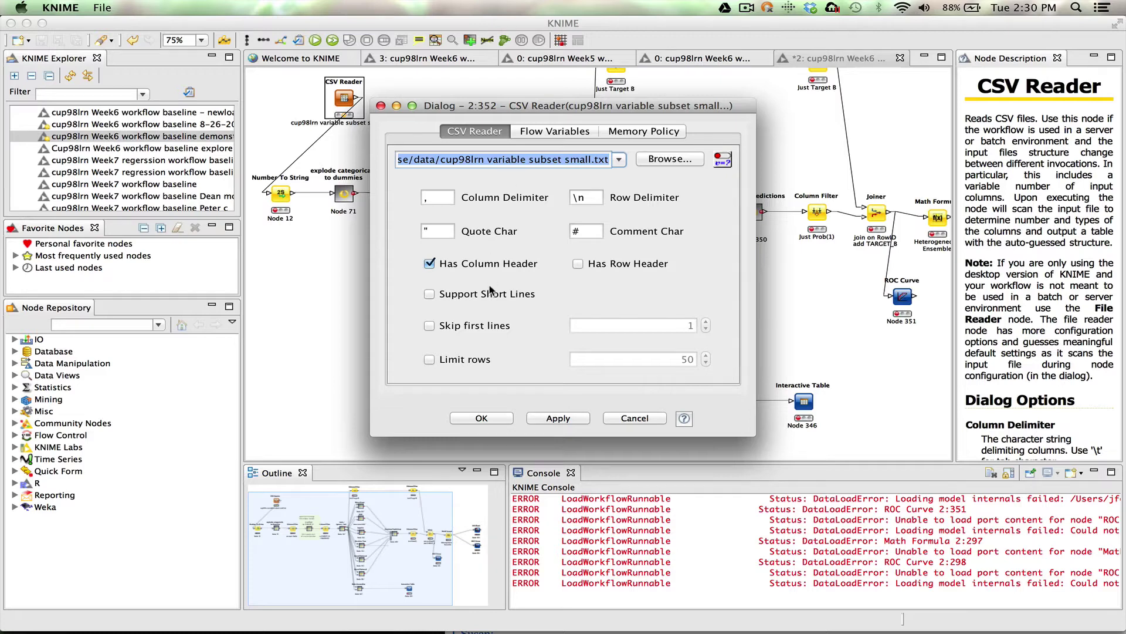
left_click(481, 418)
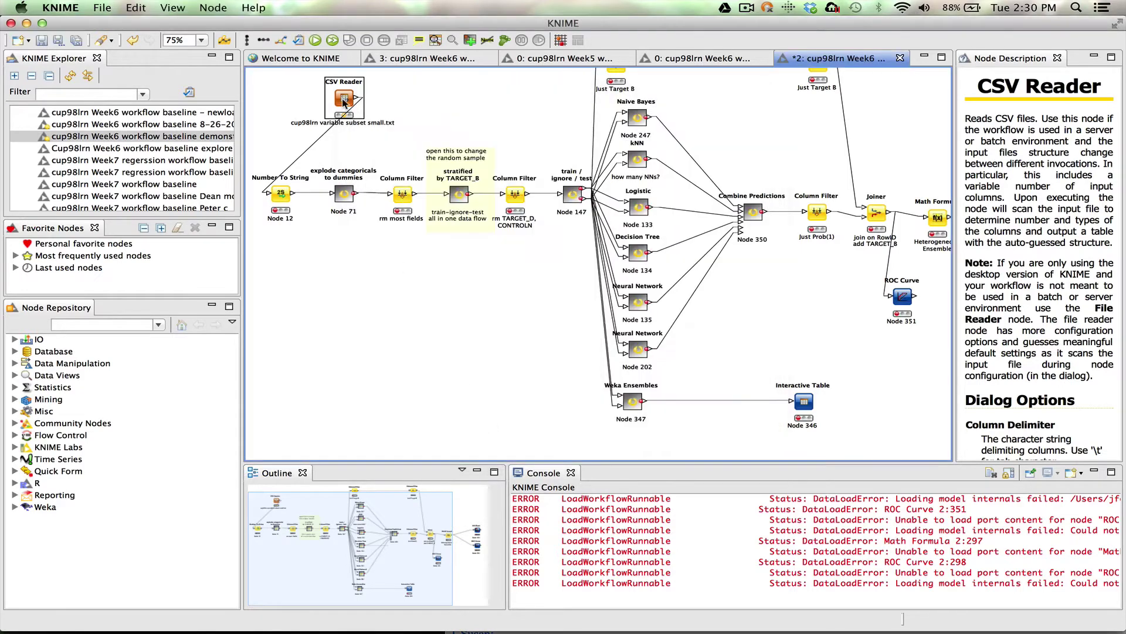
right_click(345, 97)
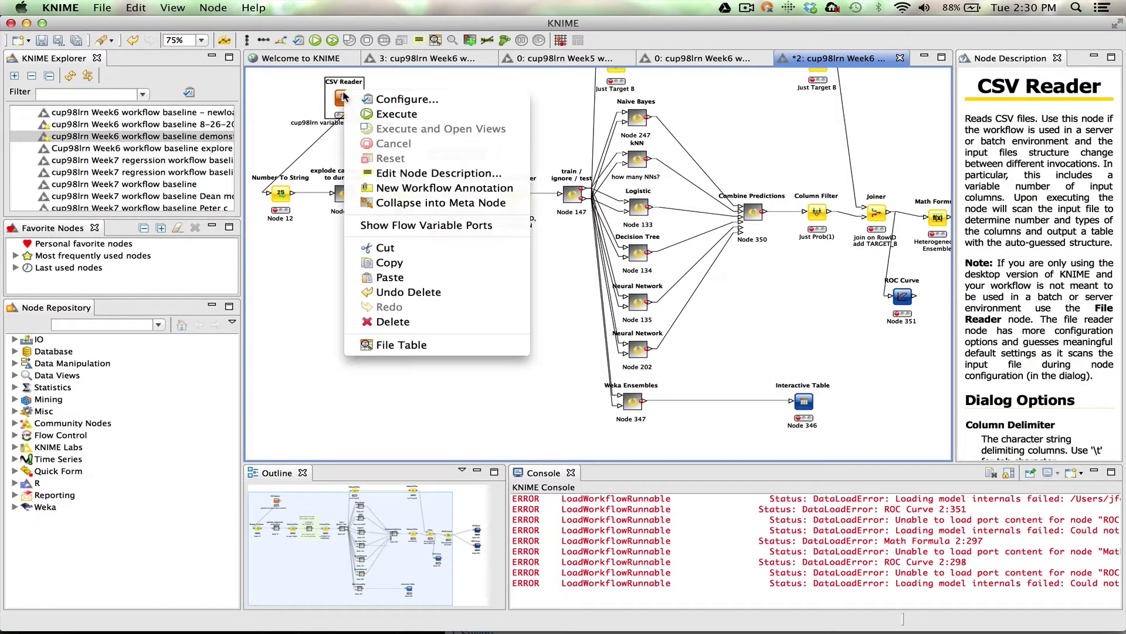
left_click(363, 114)
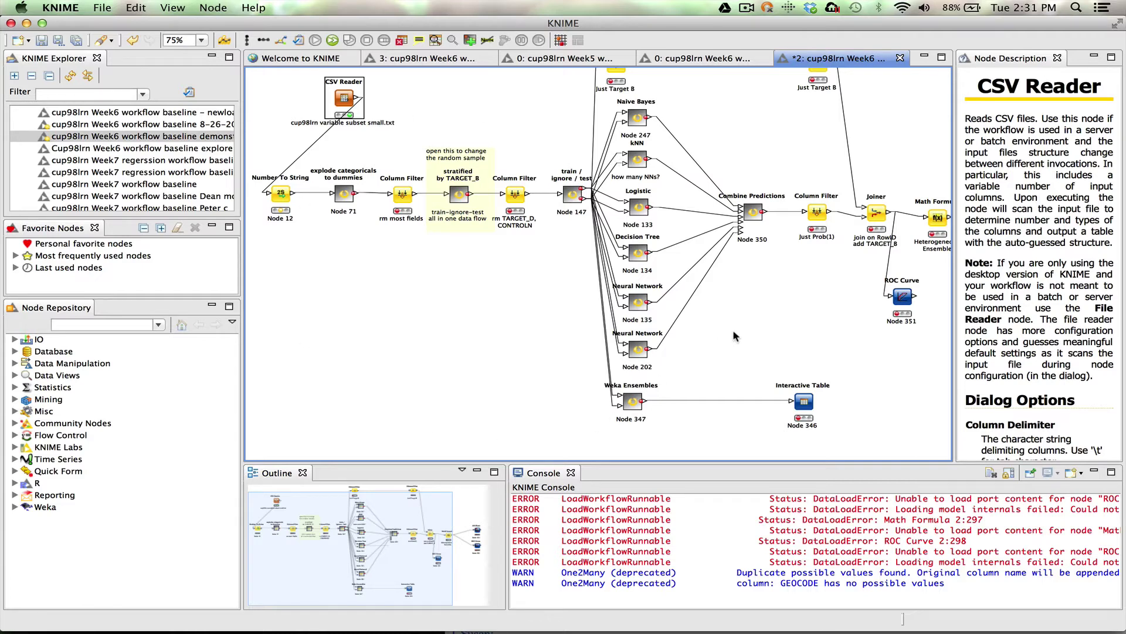
Execute all executable nodes in the demonstration workflow.
left_click(333, 40)
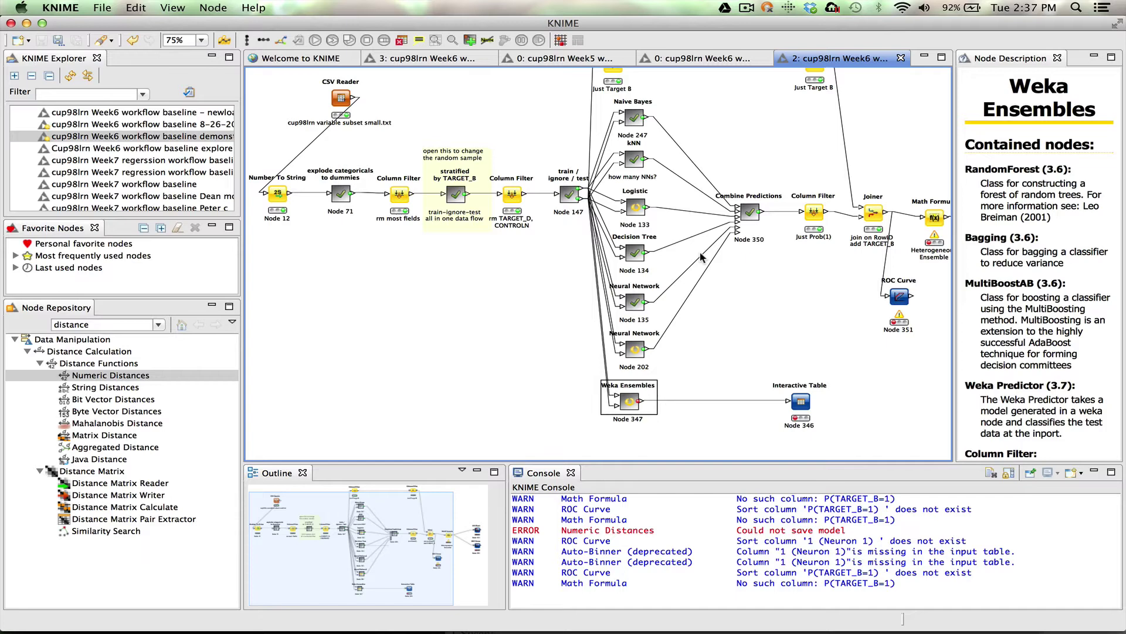
Inspect the Naive Bayes metanode, then return to the main workflow's Lift Chart and ROC Curve nodes.
double_click(634, 117)
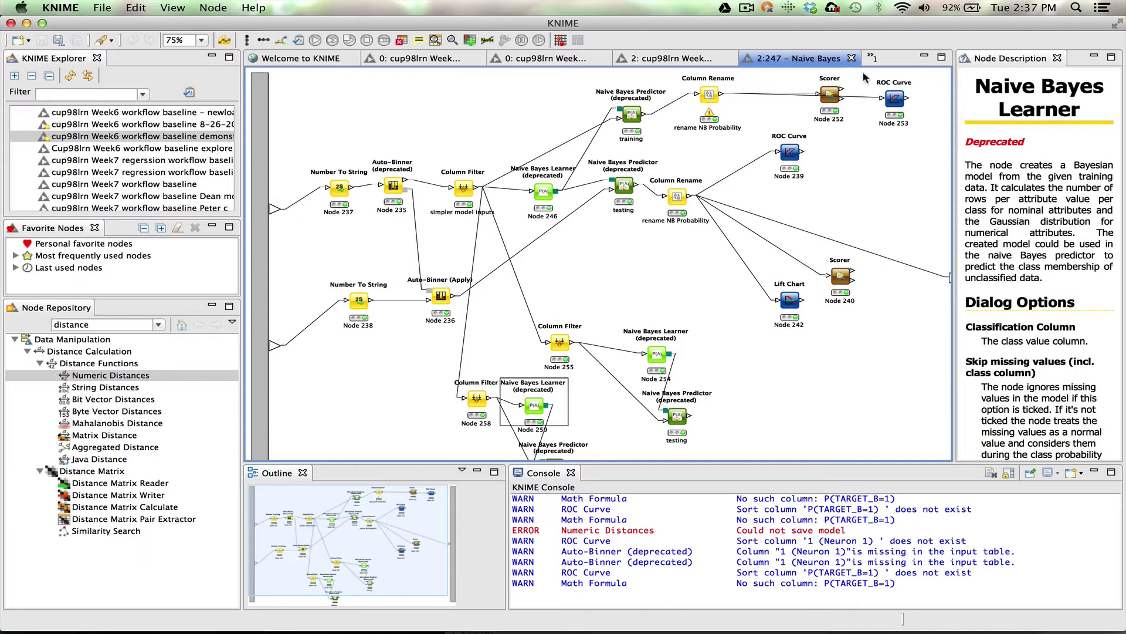
left_click(851, 59)
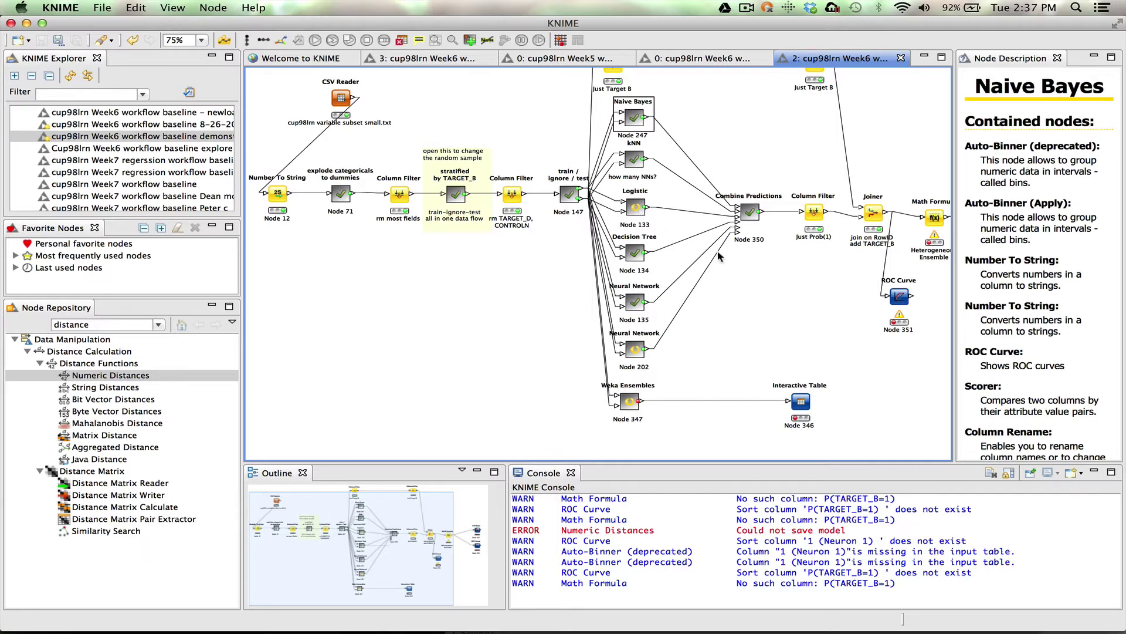
scroll(720, 256, "right", 4)
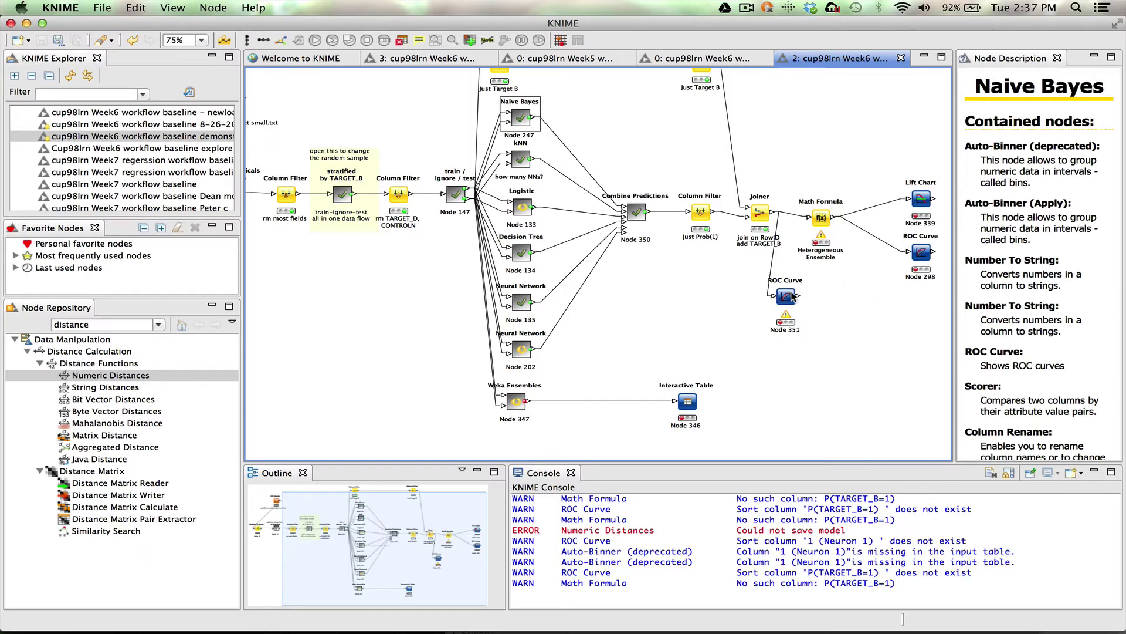
Include P (TARGET_B=1), 1 (Neuron 0) and 1 (Neuron 0)(*) in ROC Curve node 351's plotted columns.
double_click(786, 296)
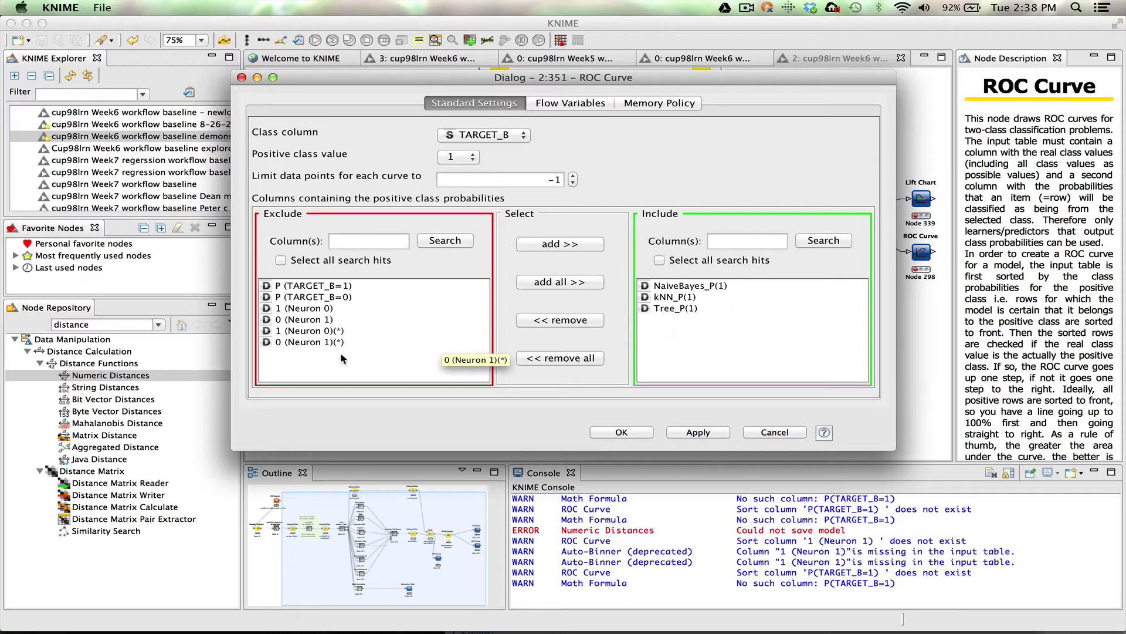
left_click(338, 286)
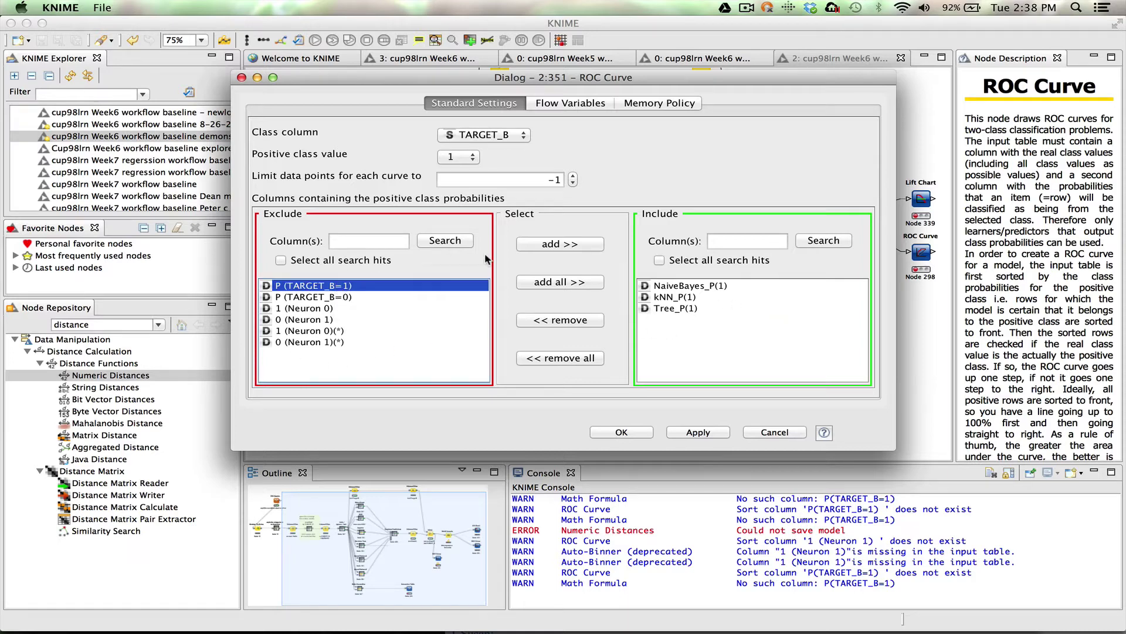
left_click(569, 243)
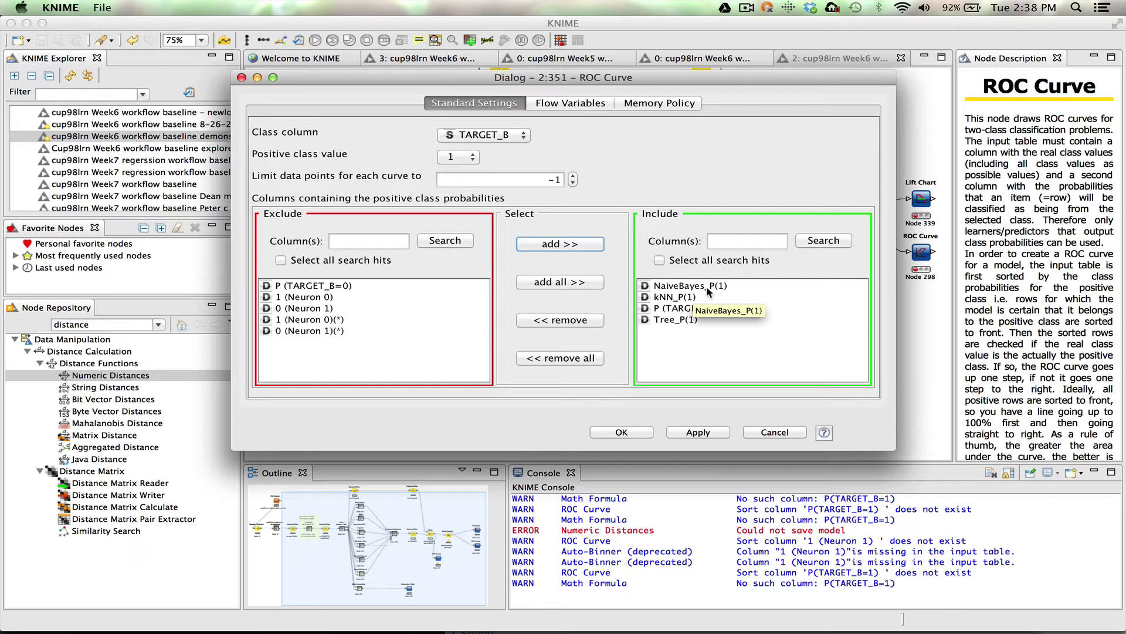
left_click(300, 296)
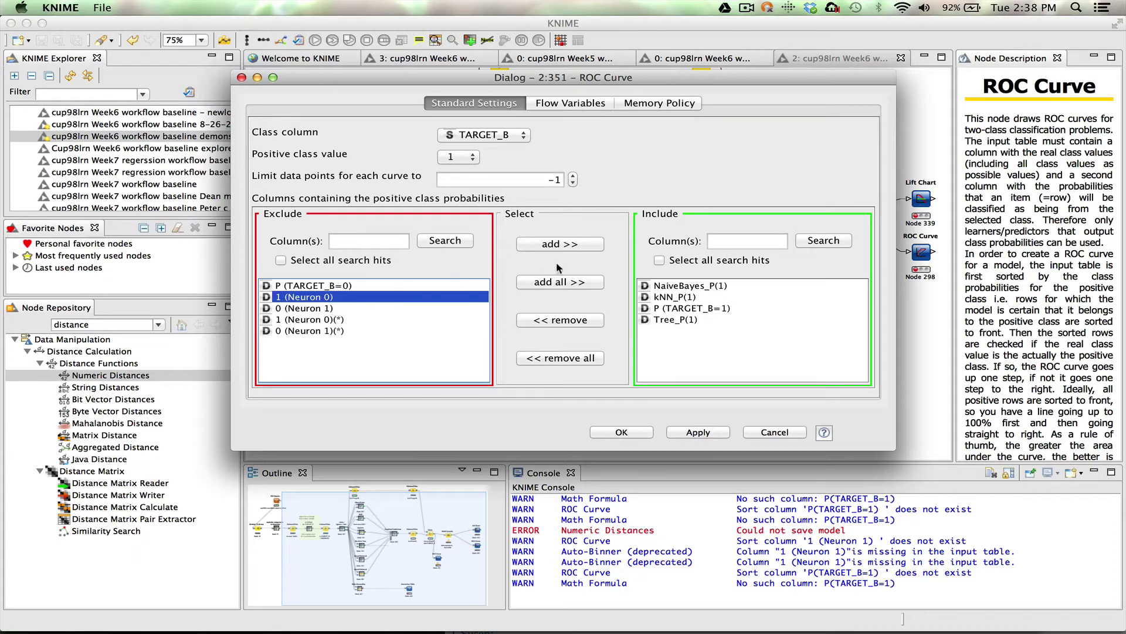
left_click(564, 244)
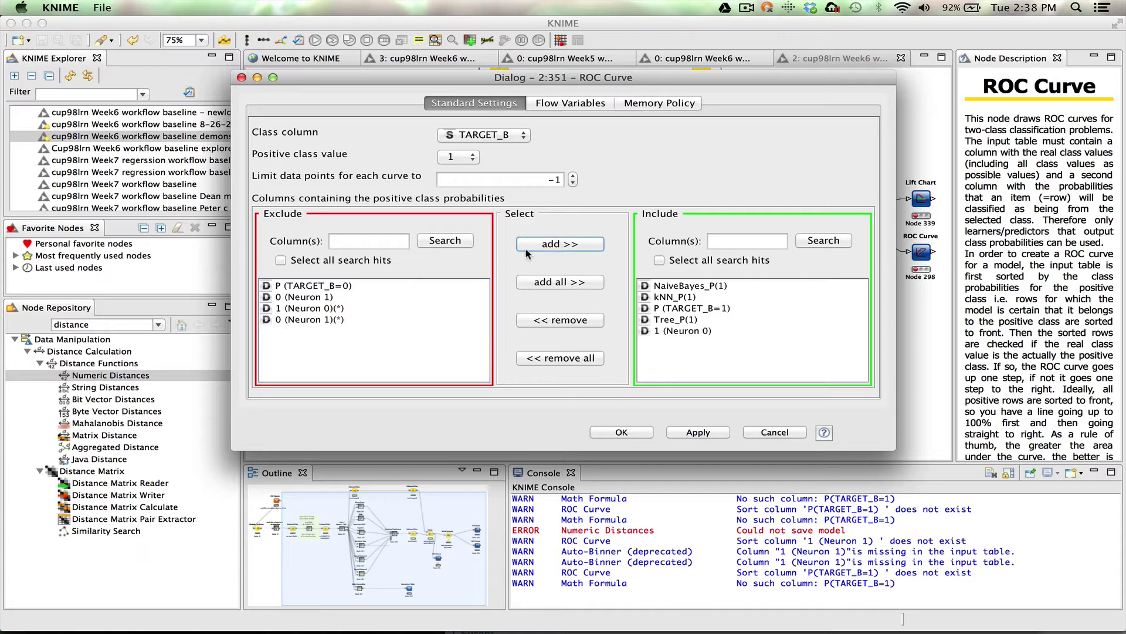
left_click(323, 309)
left_click(577, 245)
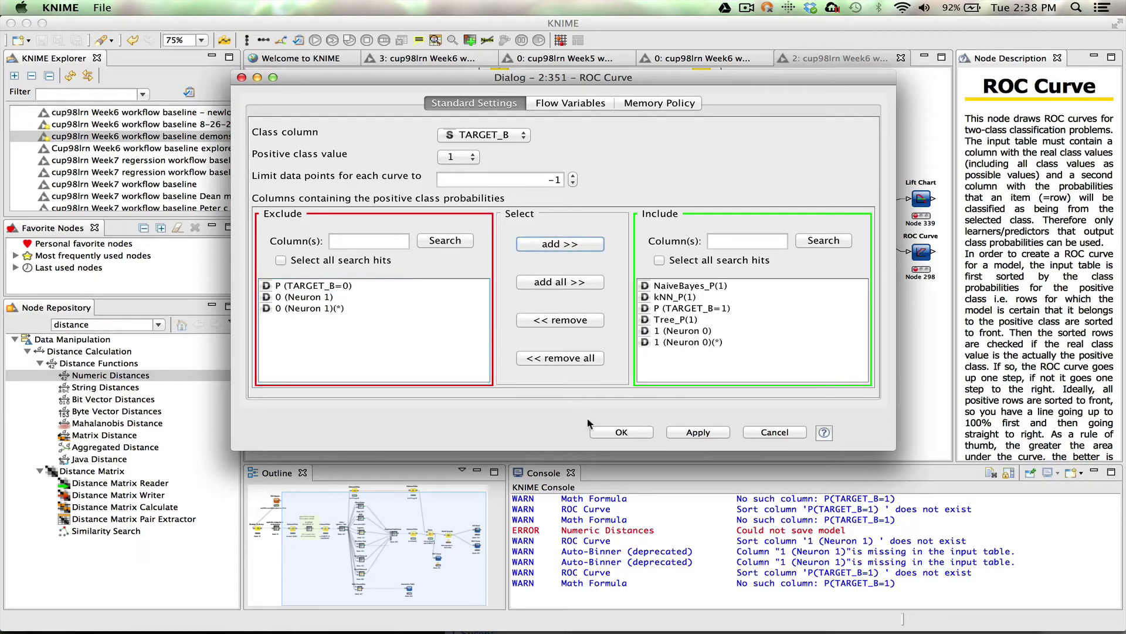
left_click(612, 432)
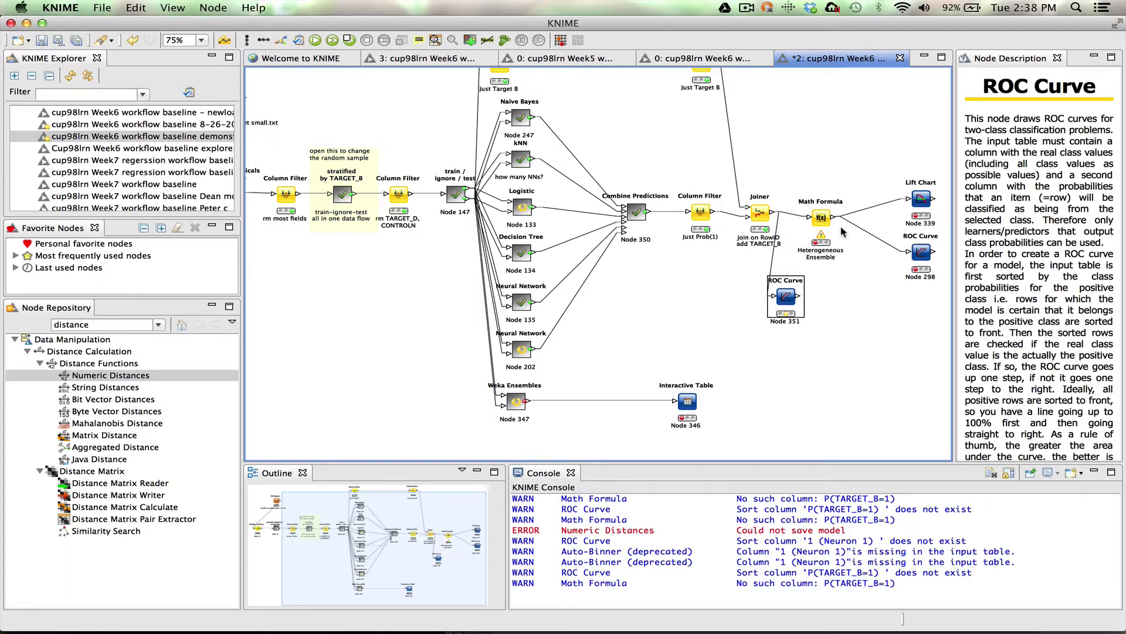
Replace the invalid $P(TARGET_B=1)$ reference in Math Formula 2:297 with $P (TARGET_B=1)$ and apply.
double_click(822, 226)
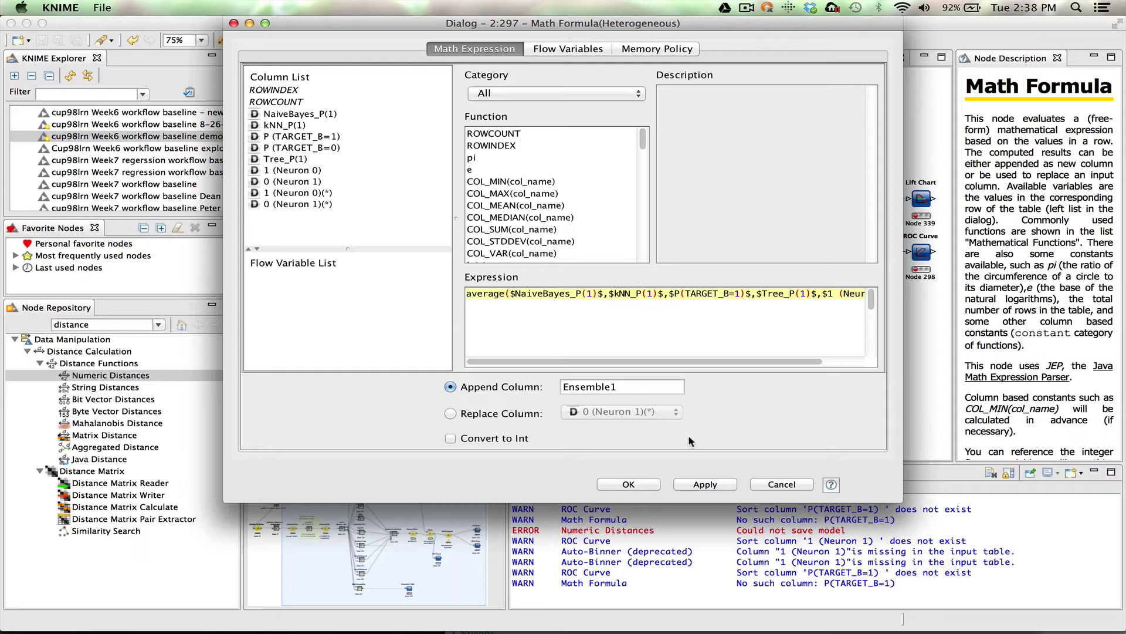
left_click(696, 487)
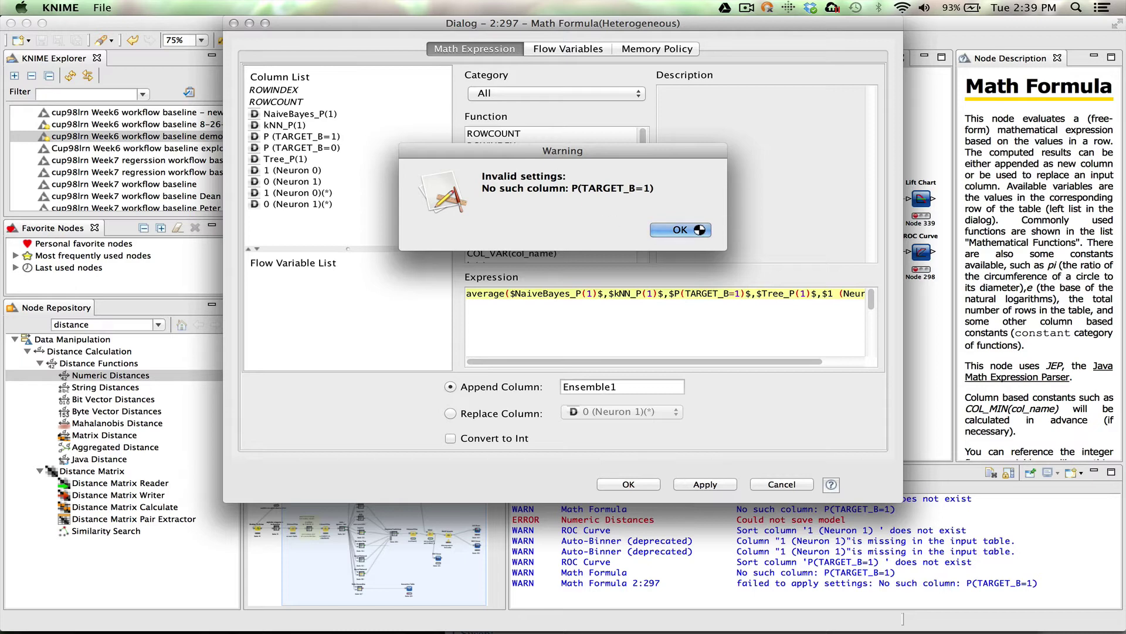
left_click(699, 229)
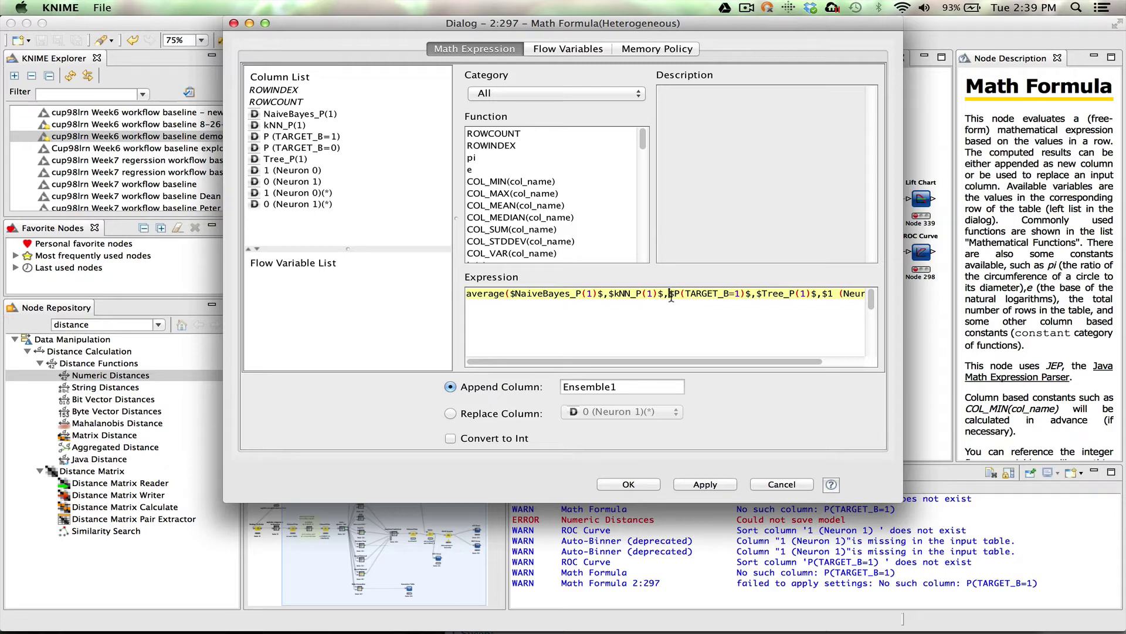
left_click_drag(671, 296, 708, 296)
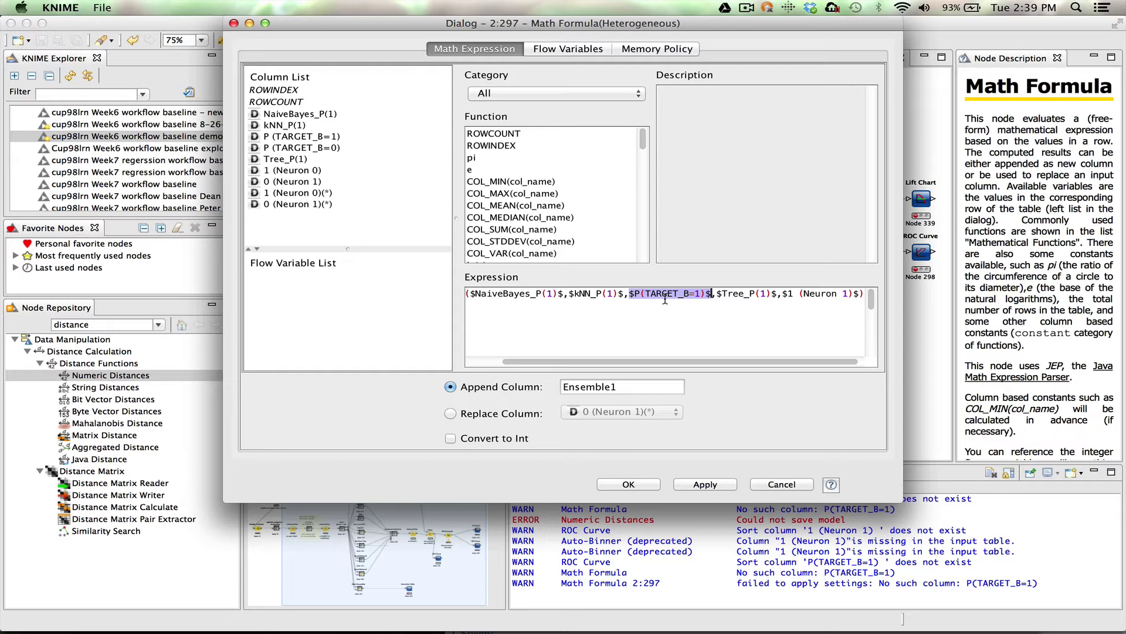
left_click(307, 137)
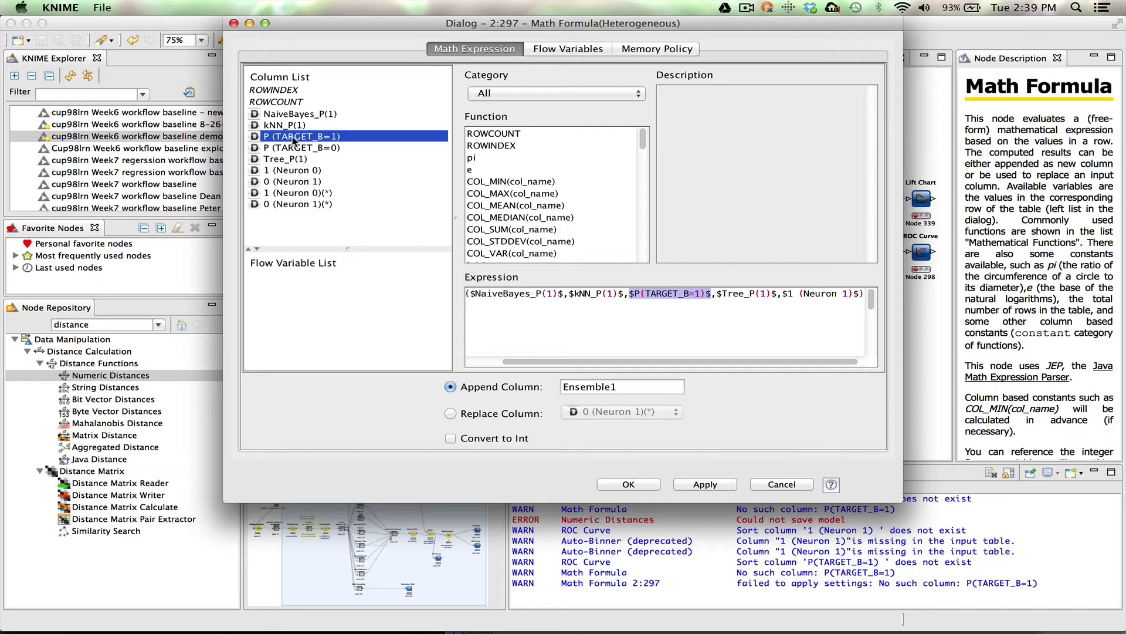
double_click(293, 139)
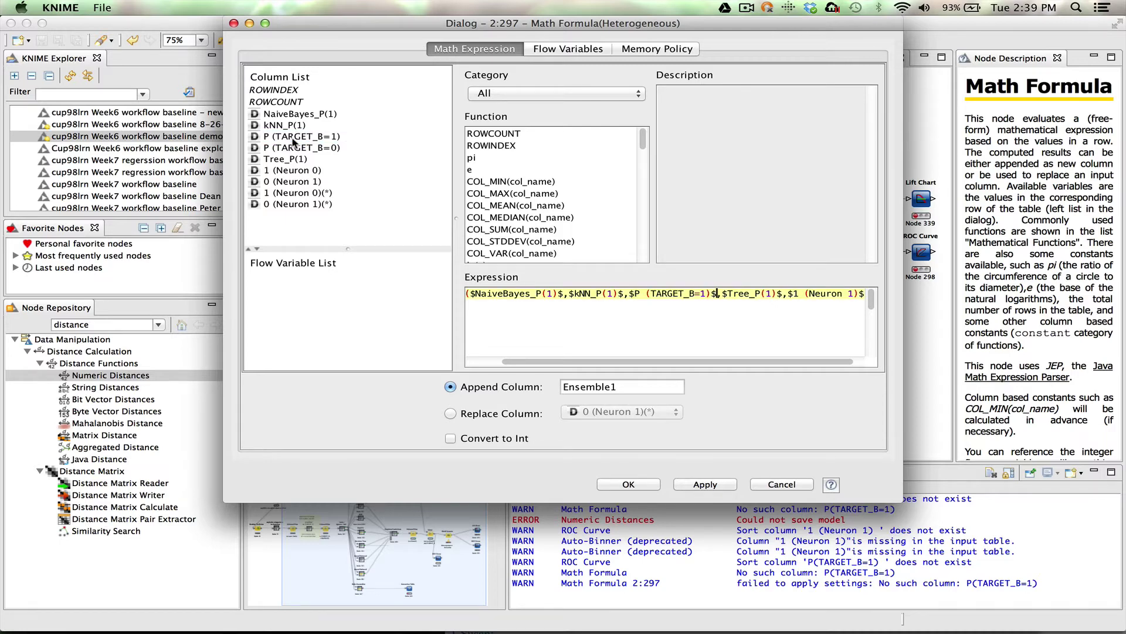
left_click(706, 485)
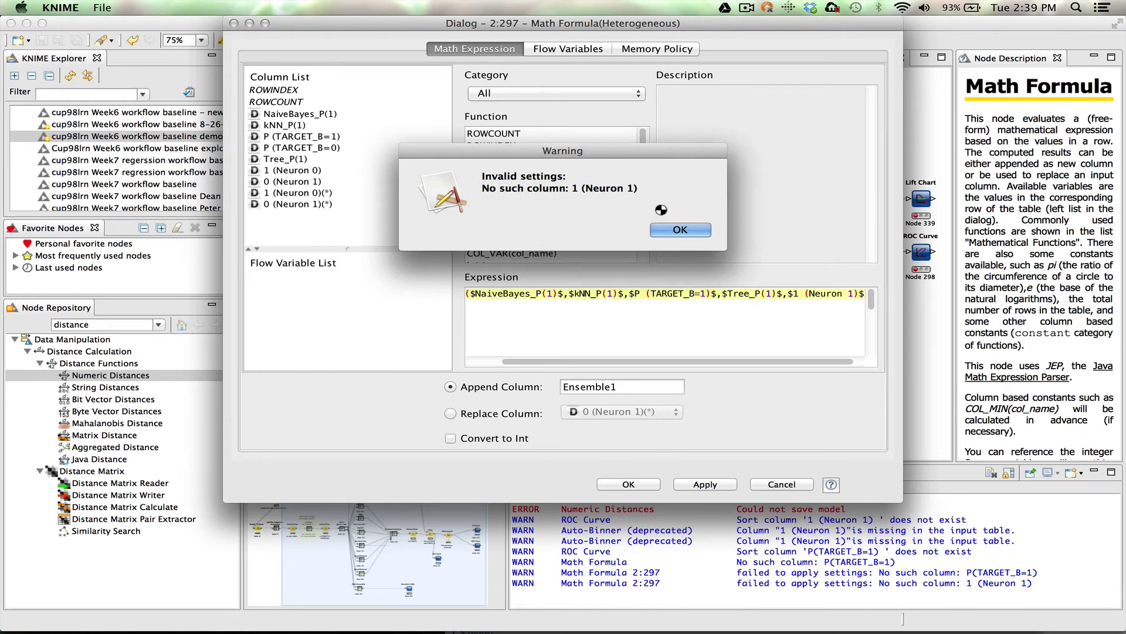
Wrap the expression in average( ) and swap $1 (Neuron 1)$ for $1 (Neuron 0)$, then apply.
left_click(674, 229)
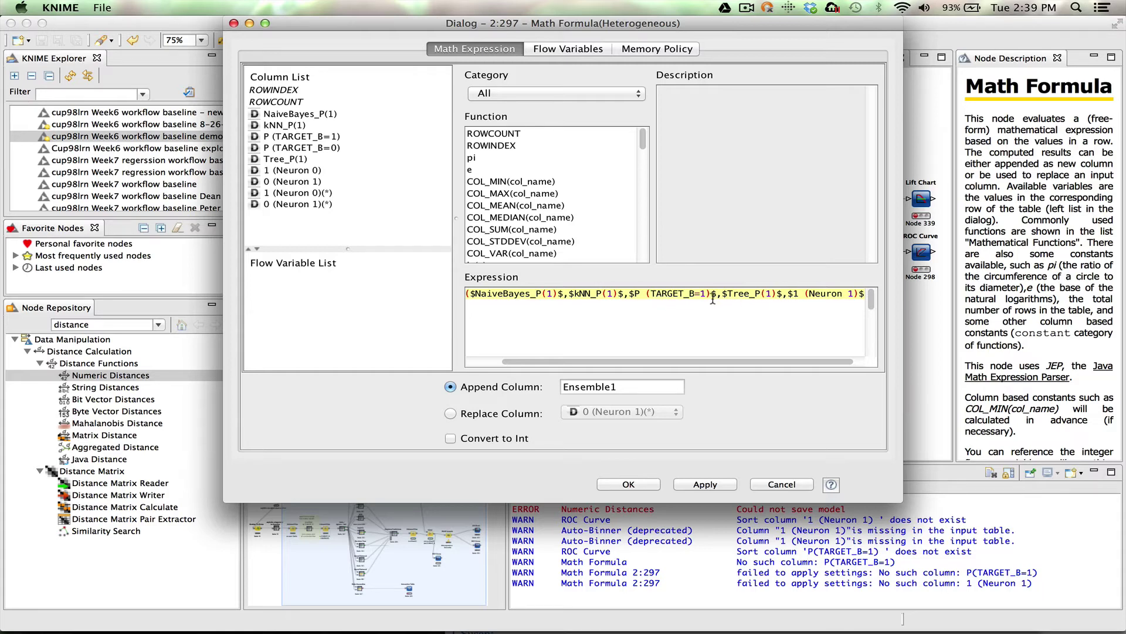
key("Home")
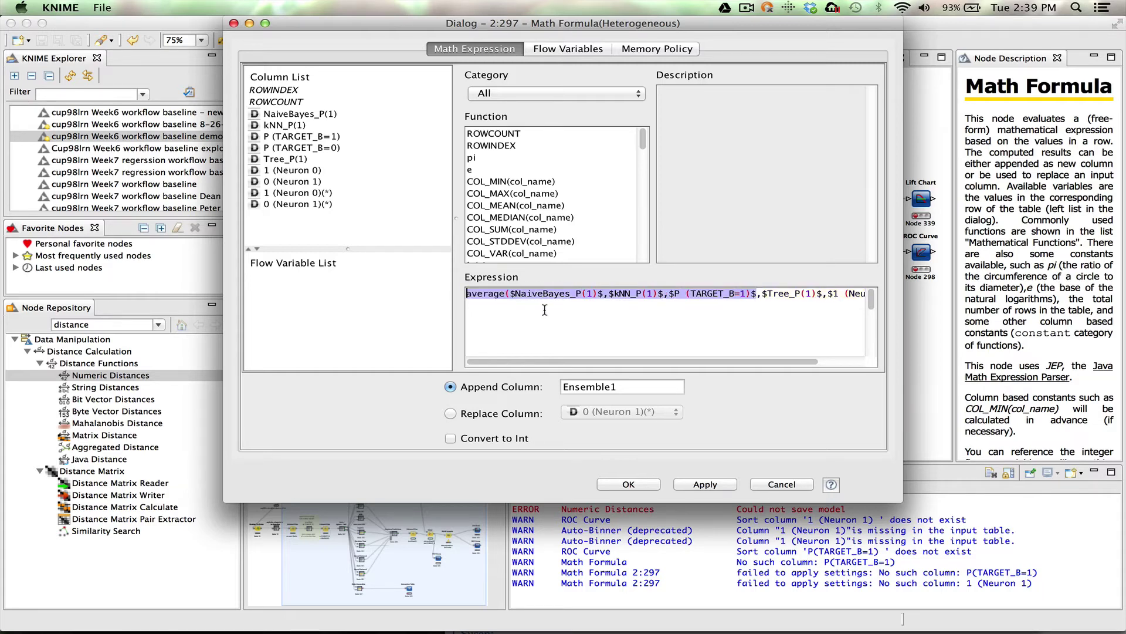
key("End")
type(")")
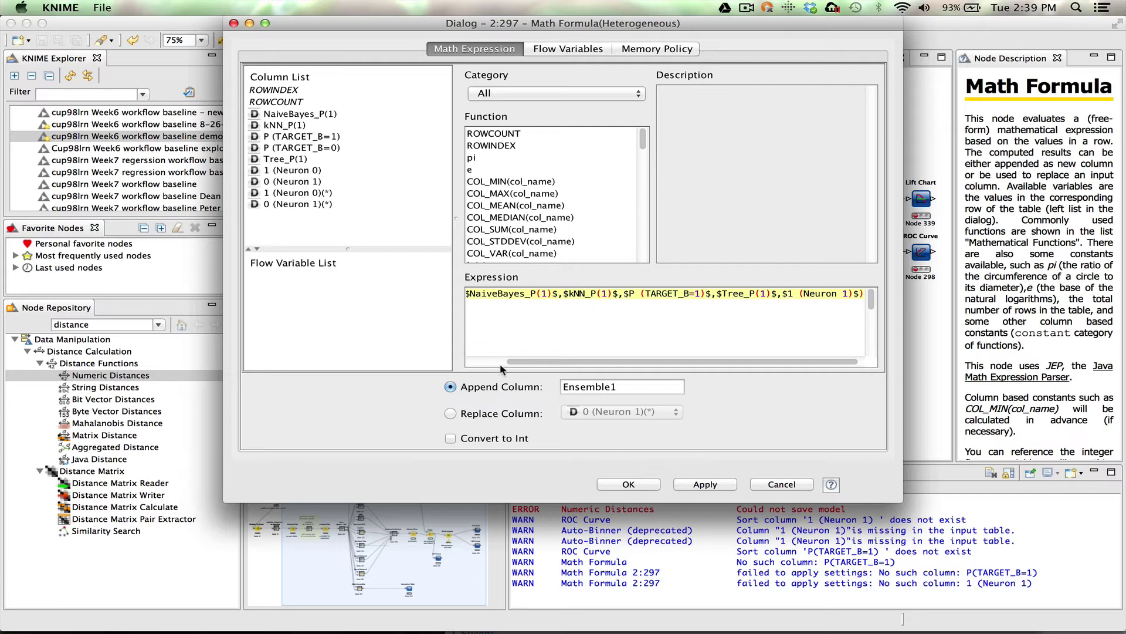
key("Home")
type("average(")
double_click(486, 294)
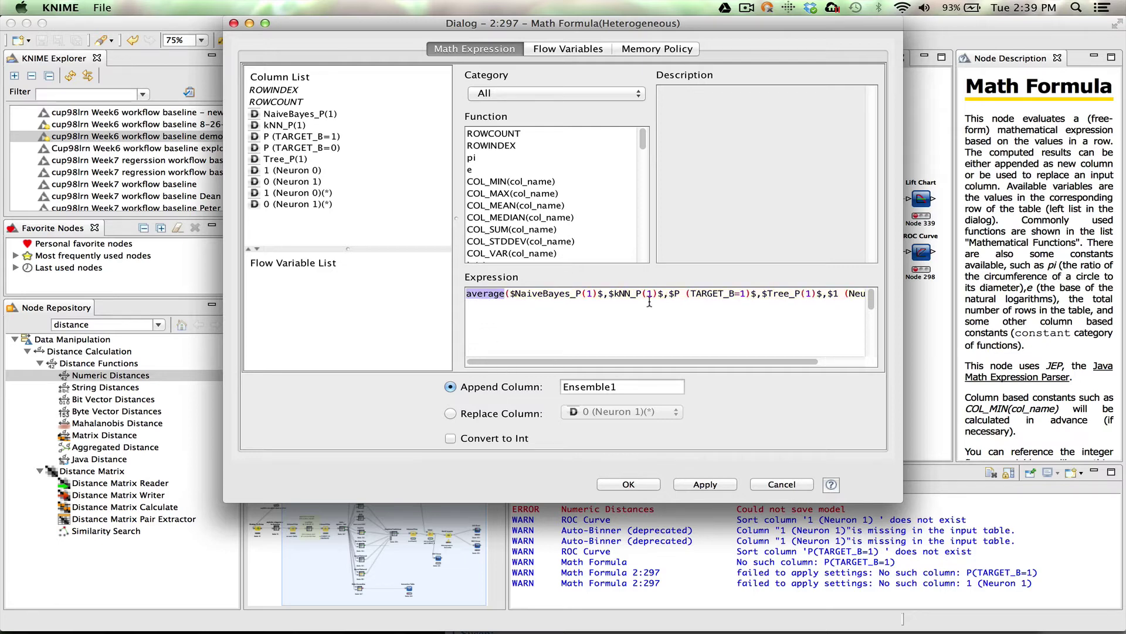
left_click(850, 362)
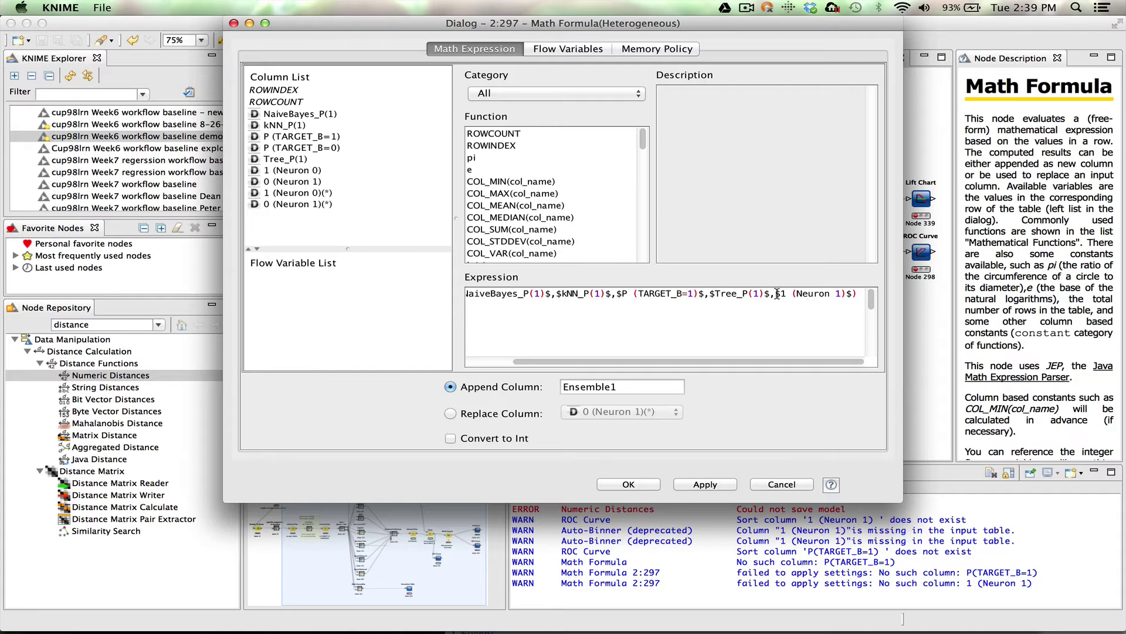
left_click_drag(777, 293, 850, 296)
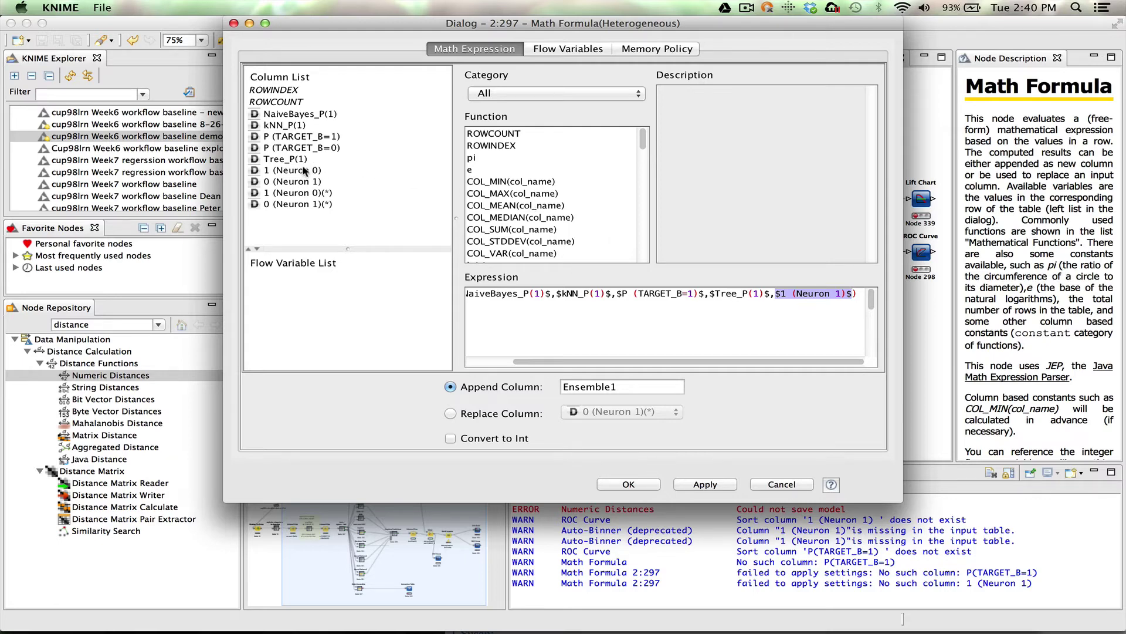
double_click(301, 171)
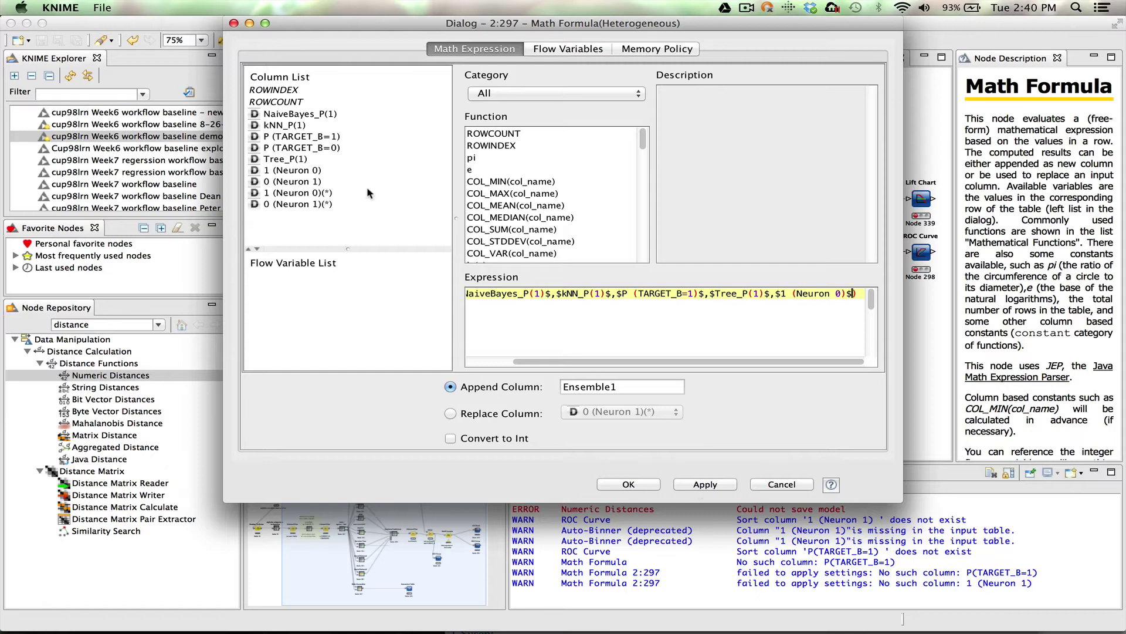
left_click(702, 486)
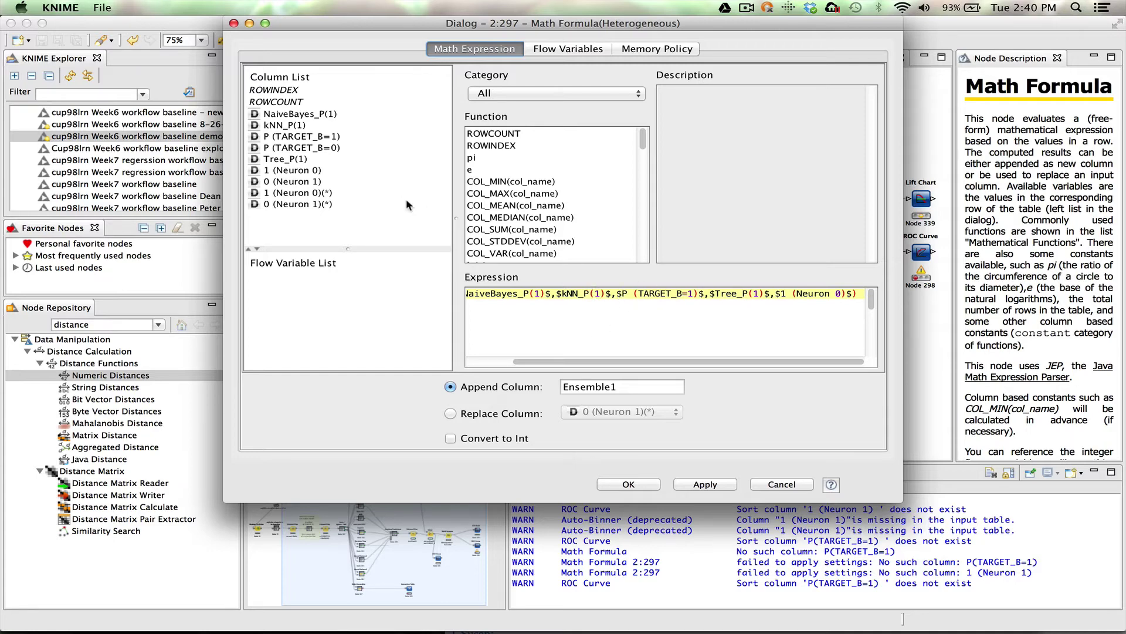
Look up the average function's description in the Math Formula function list.
left_click(502, 362)
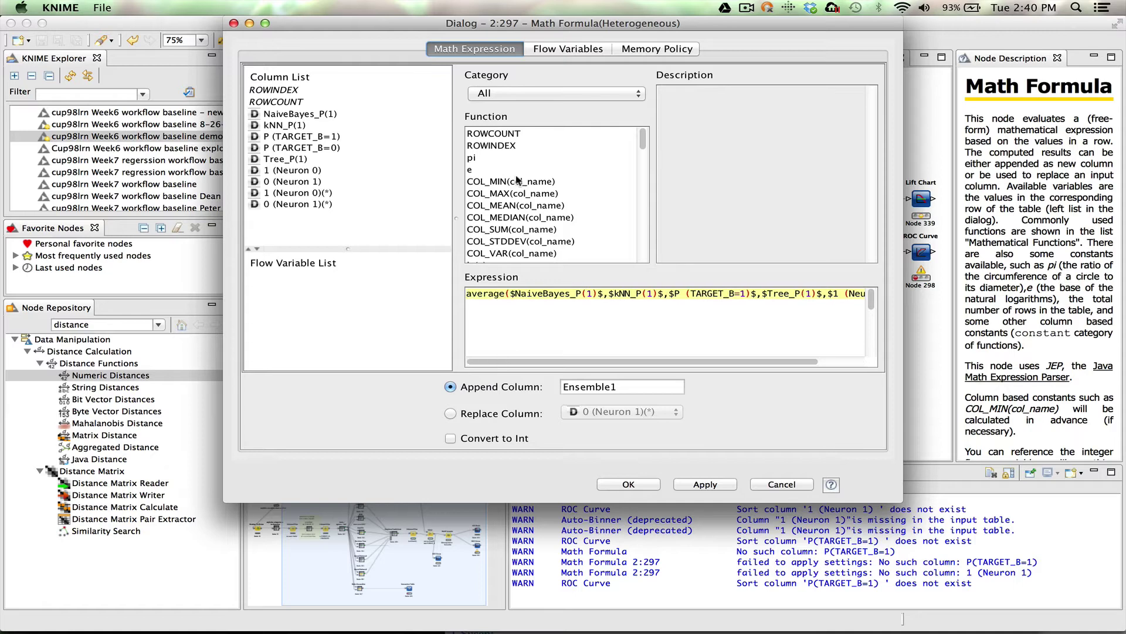
scroll(515, 176, "down", 6)
scroll(510, 159, "down", 4)
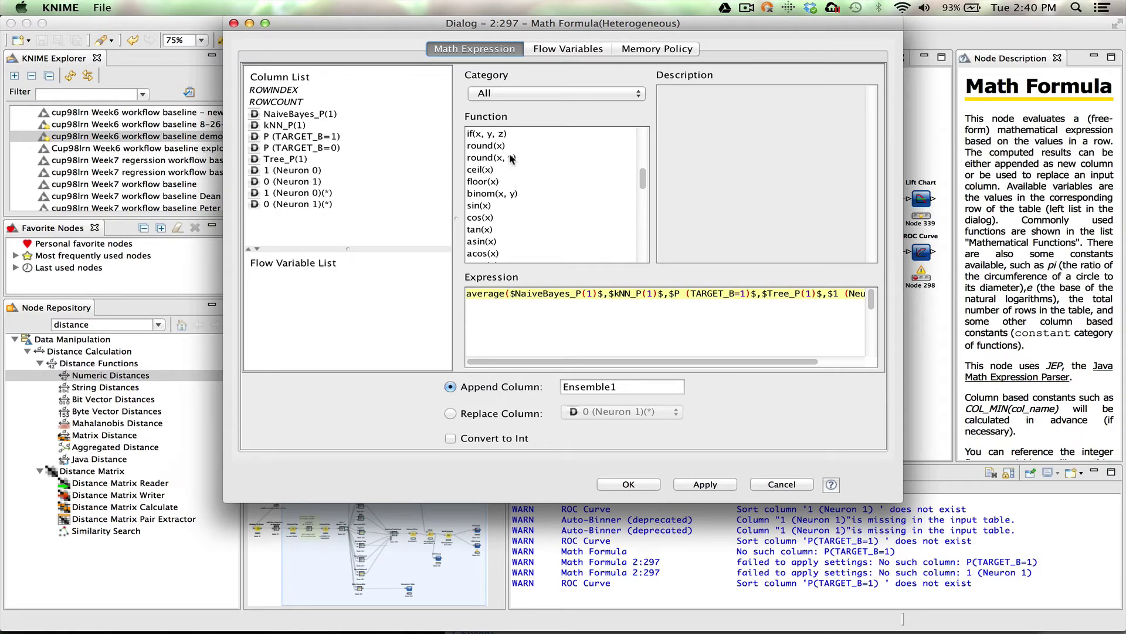
scroll(511, 158, "up", 6)
scroll(510, 159, "up", 5)
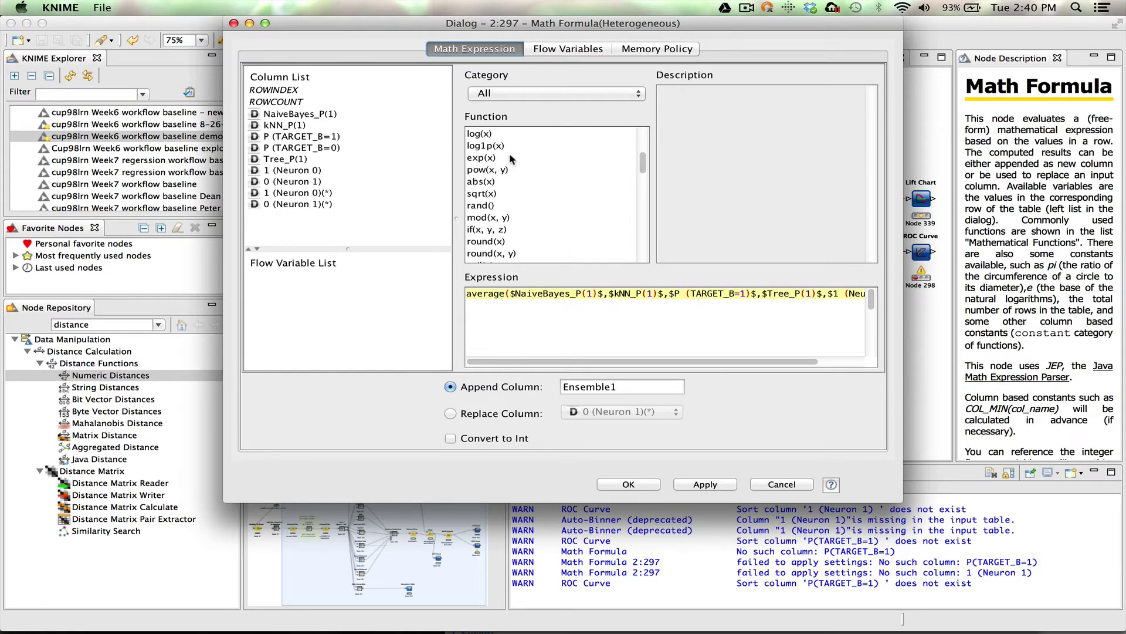
scroll(510, 159, "down", 8)
scroll(510, 160, "down", 5)
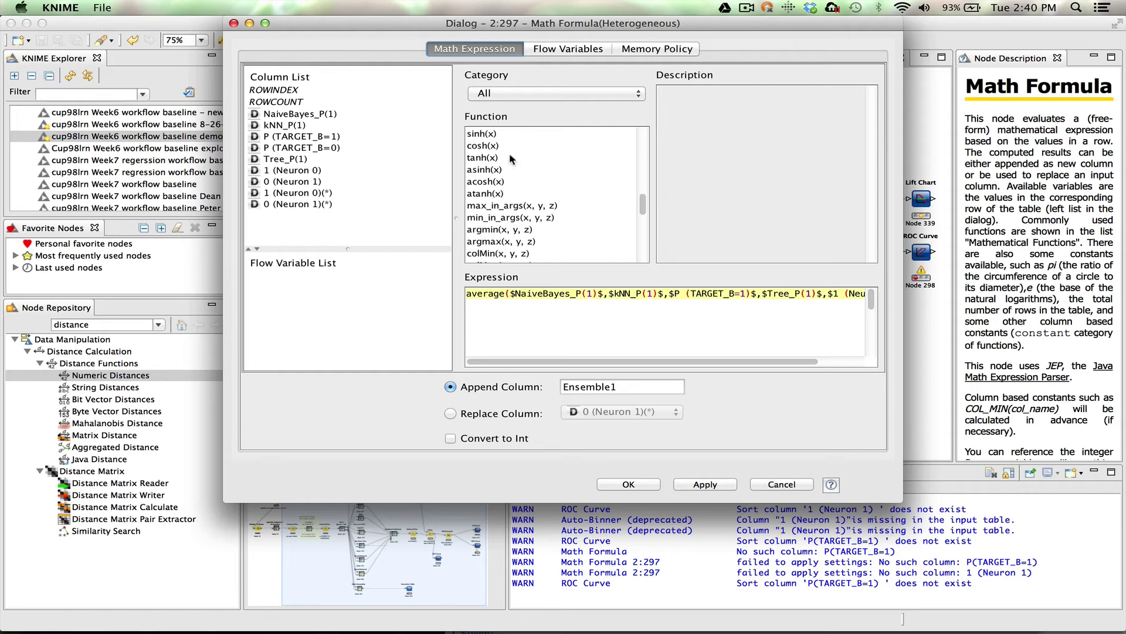
scroll(497, 198, "down", 3)
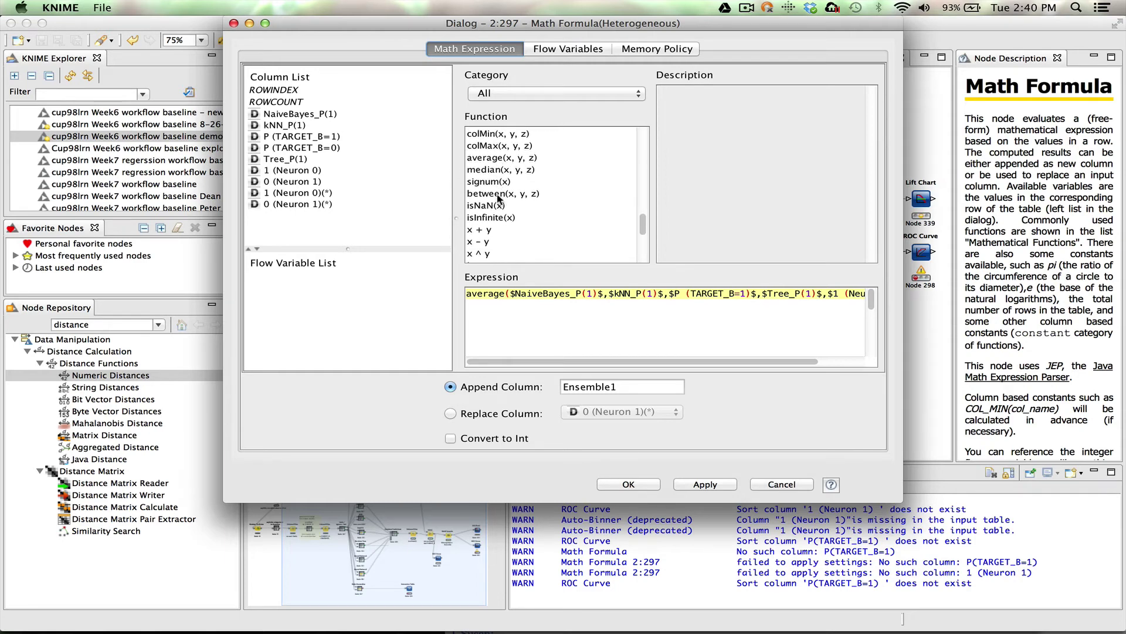
left_click(494, 158)
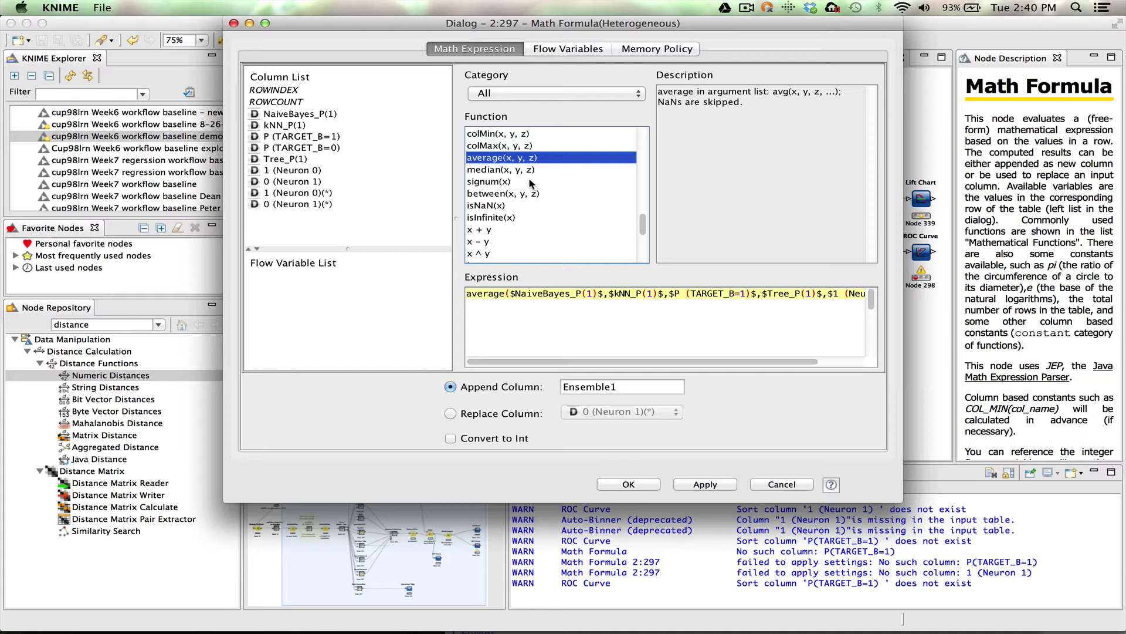
Average NaiveBayes_P(1), kNN_P(1), P (TARGET_B=1), Tree_P(1) and 1 (Neuron 0), and accept the formula.
left_click(298, 115)
left_click(283, 127)
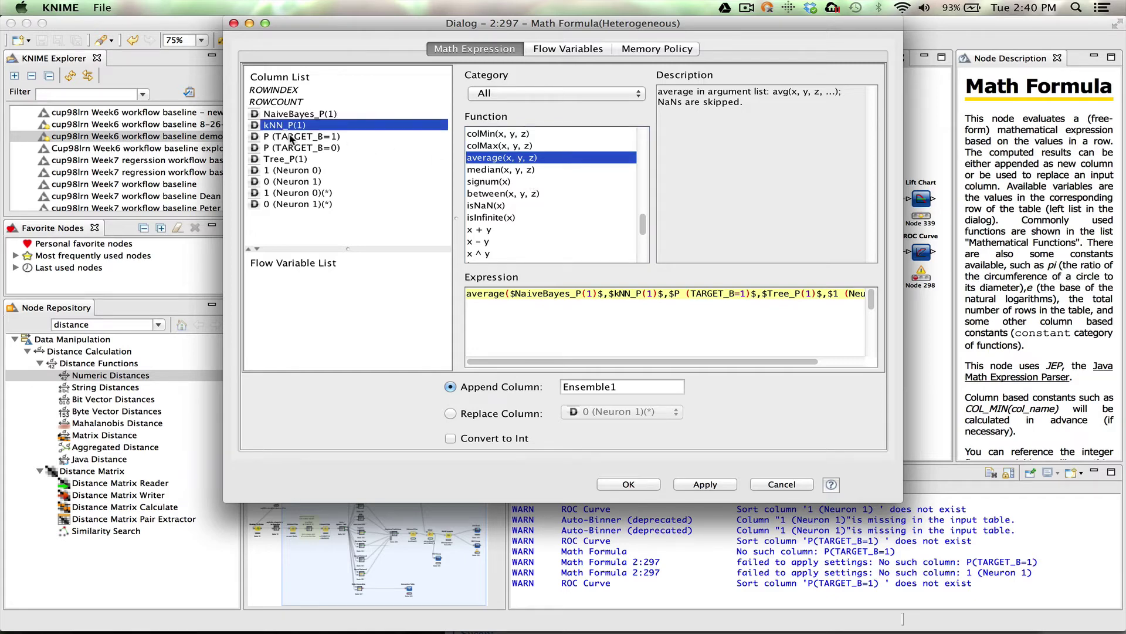
left_click(295, 138)
left_click(298, 160)
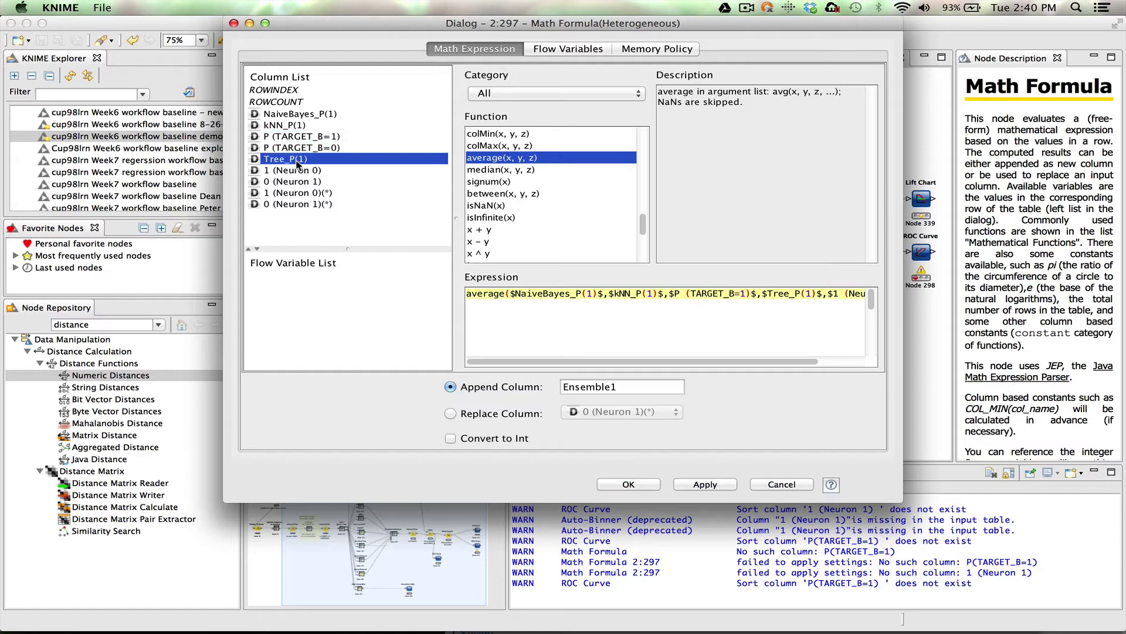
left_click(301, 170)
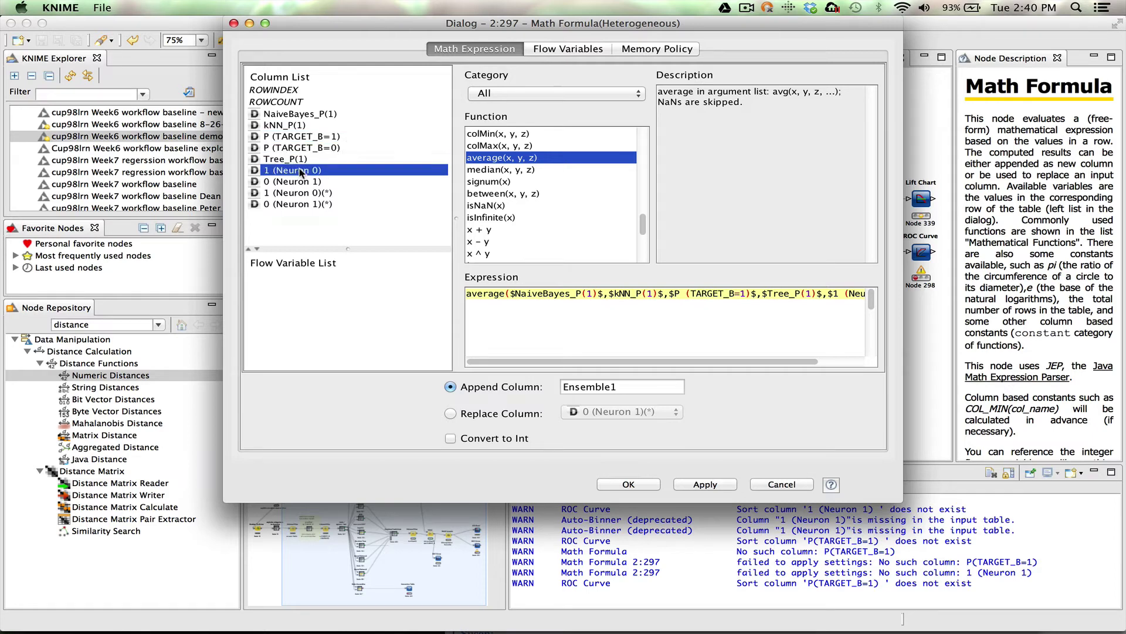
left_click(628, 484)
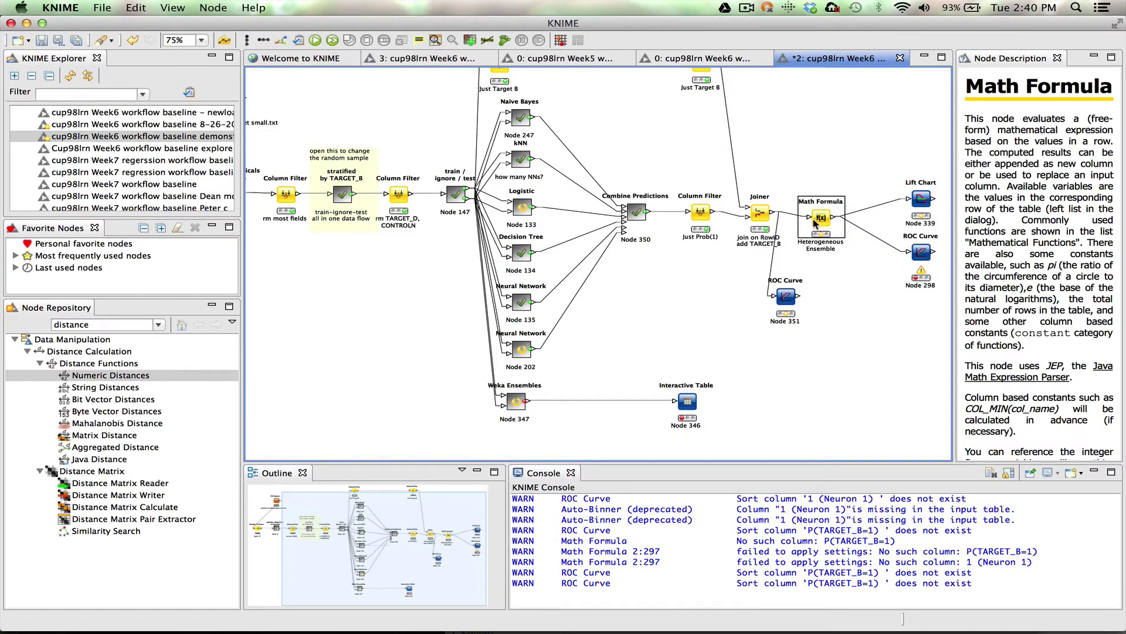
Execute the Math Formula node, then add P (TARGET_B=1) and 1 (Neuron 0) to ROC Curve node 298's included columns.
right_click(827, 221)
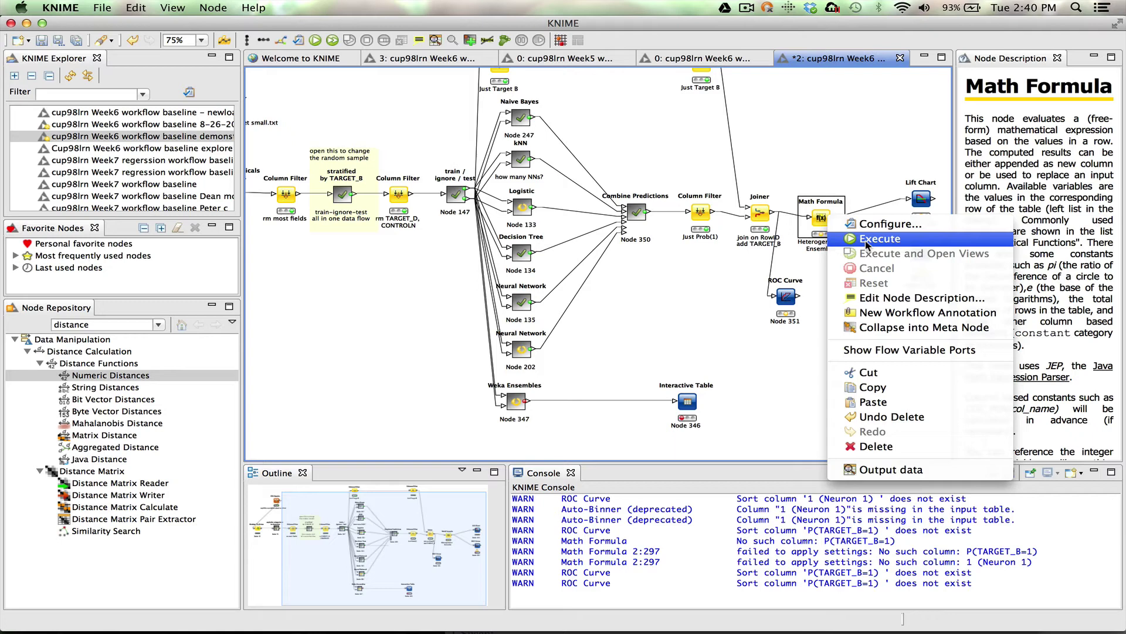
left_click(865, 239)
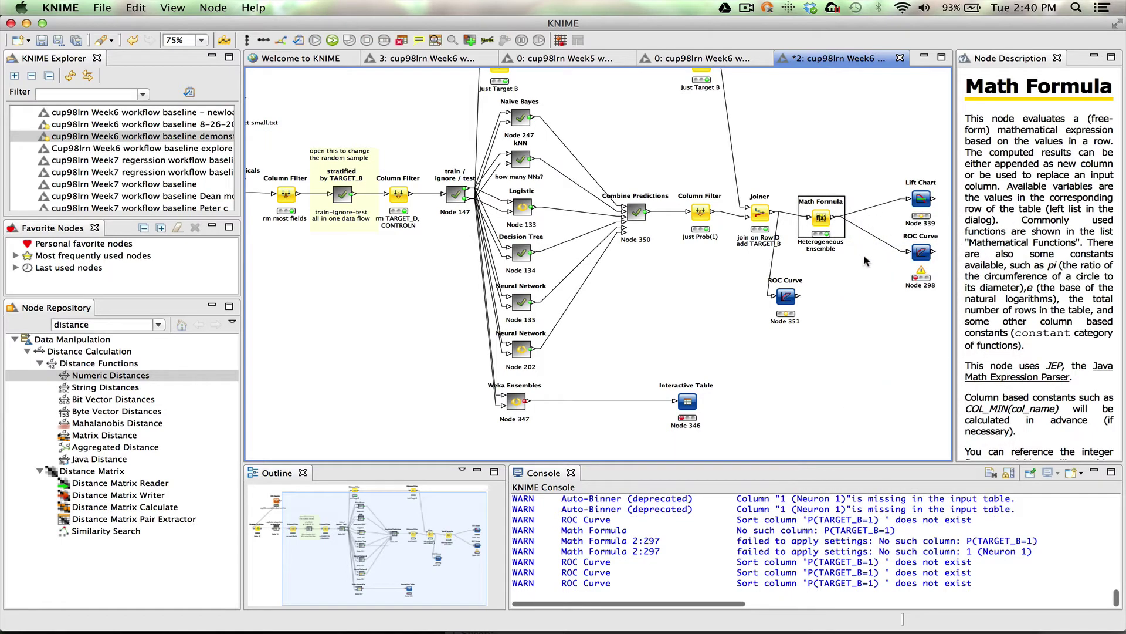
scroll(863, 254, "right", 1)
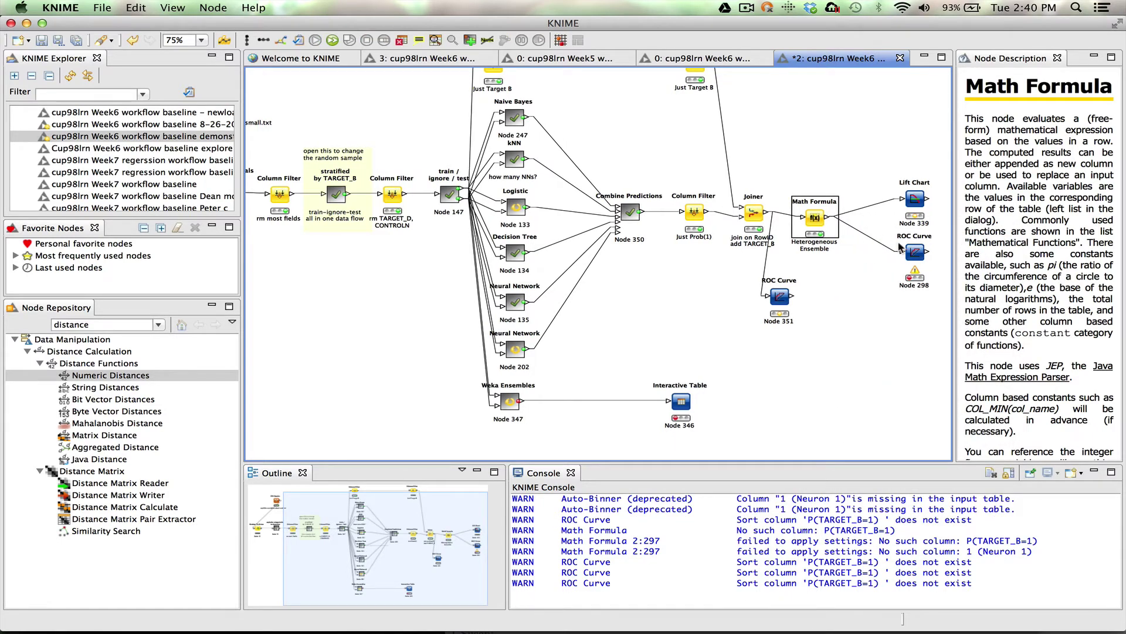
left_click(915, 253)
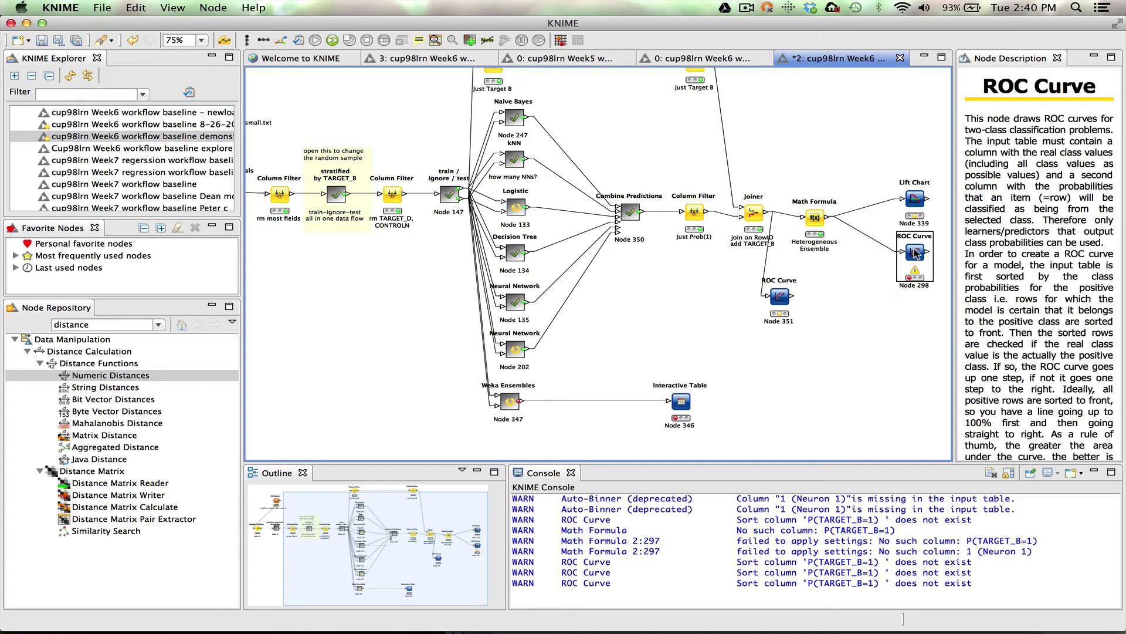
double_click(915, 253)
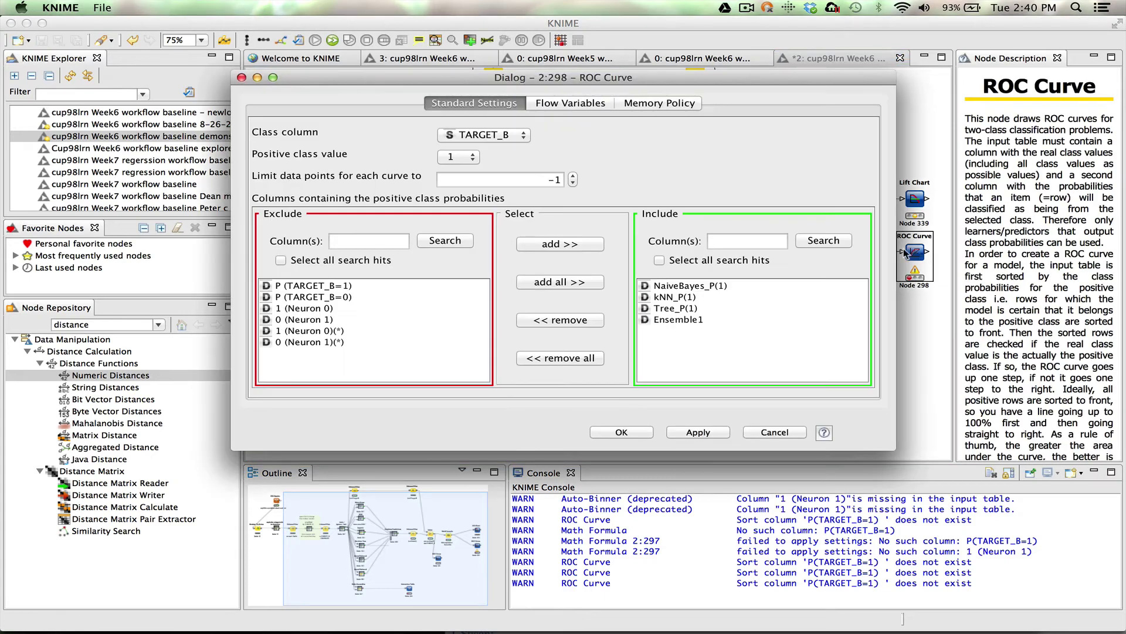
left_click(338, 286)
left_click(582, 244)
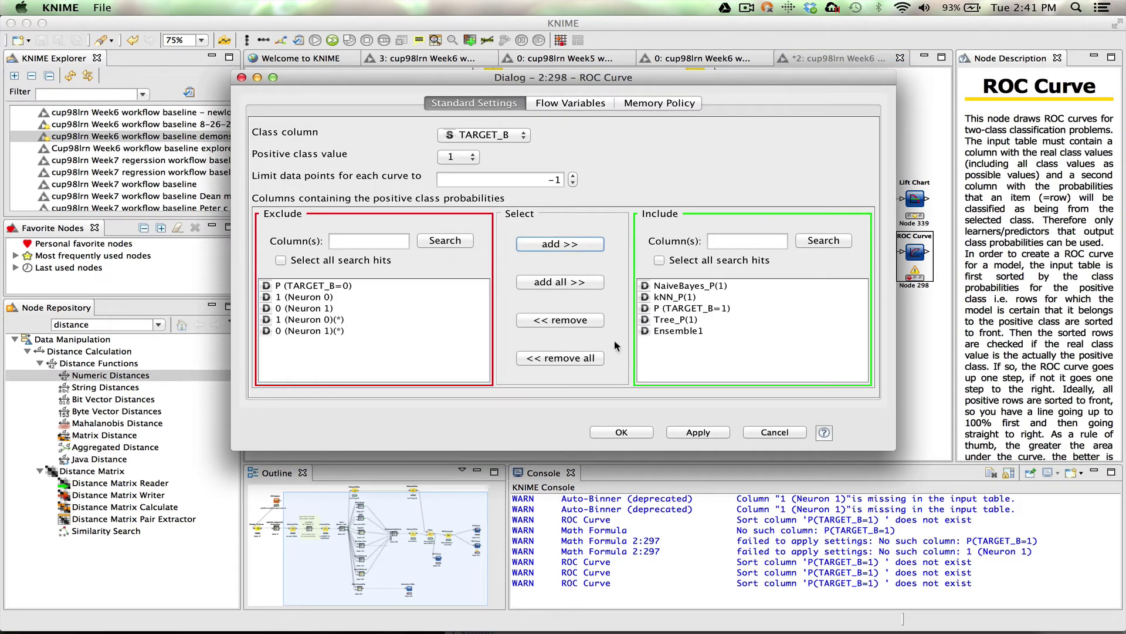
left_click(305, 309)
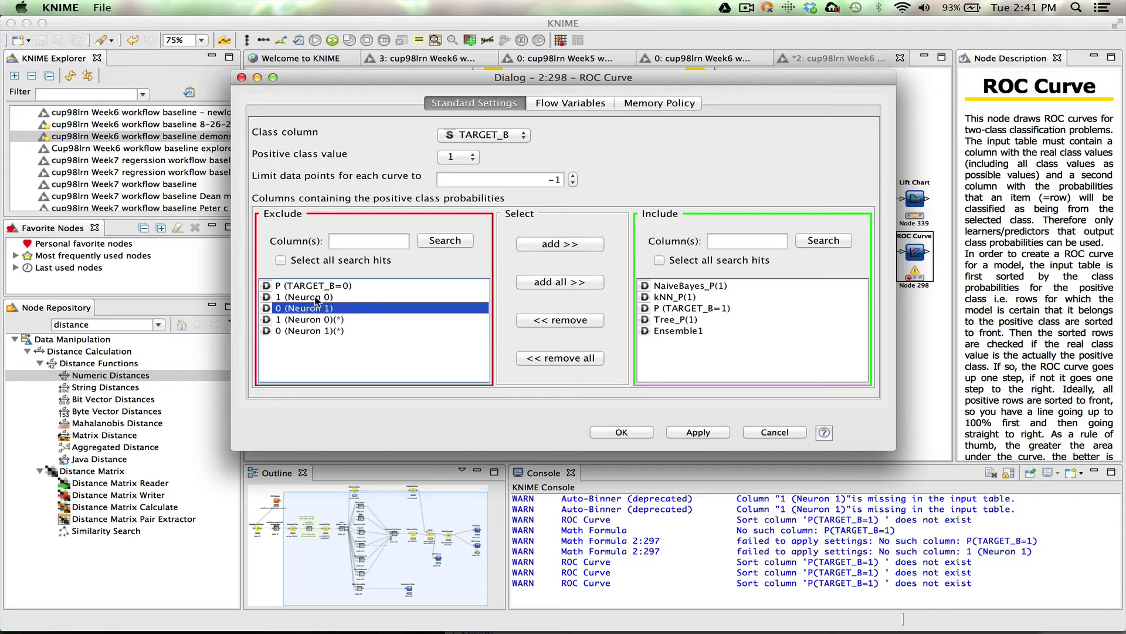
left_click(318, 297)
left_click(571, 242)
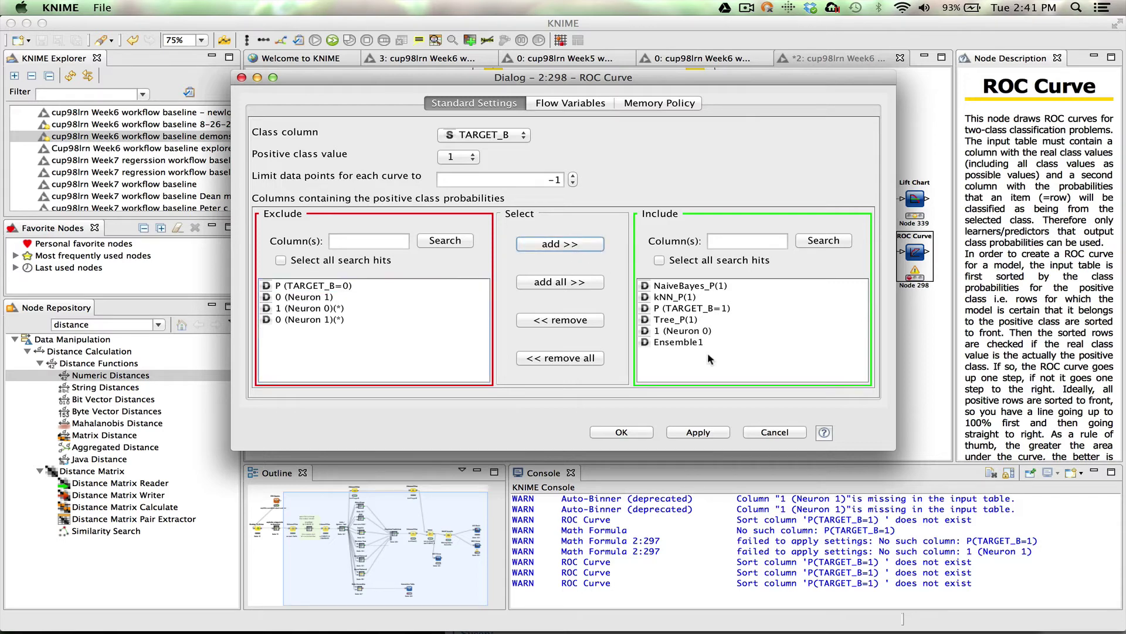
left_click(623, 429)
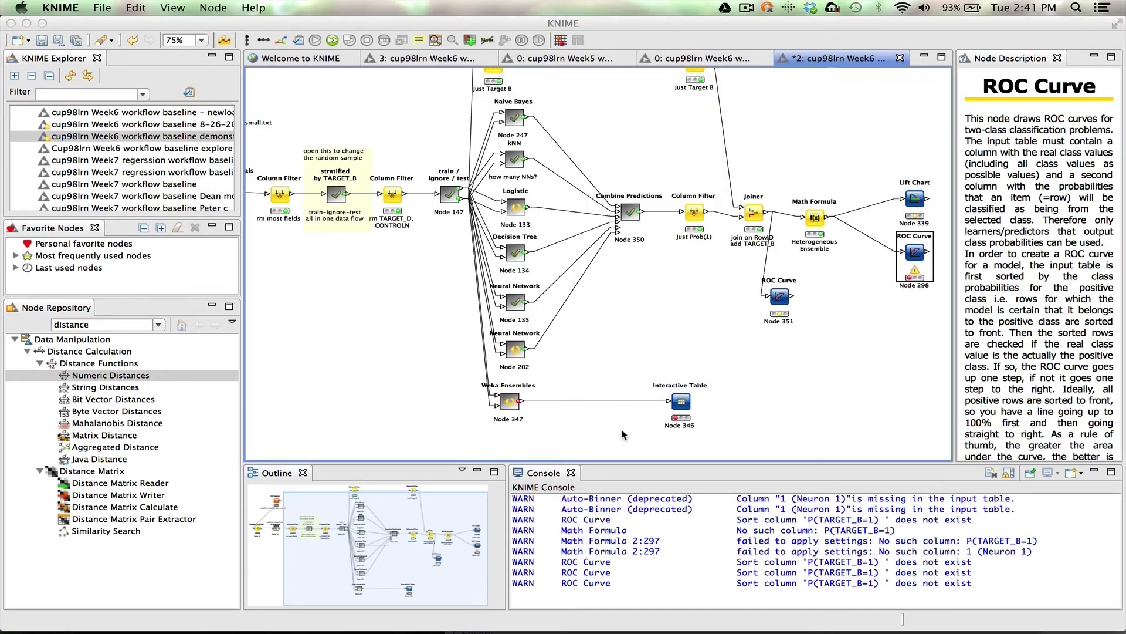
Execute ROC Curve node 298 and review its curves, where Ensemble1 has the highest AUC at 0.6182.
right_click(918, 255)
left_click(954, 274)
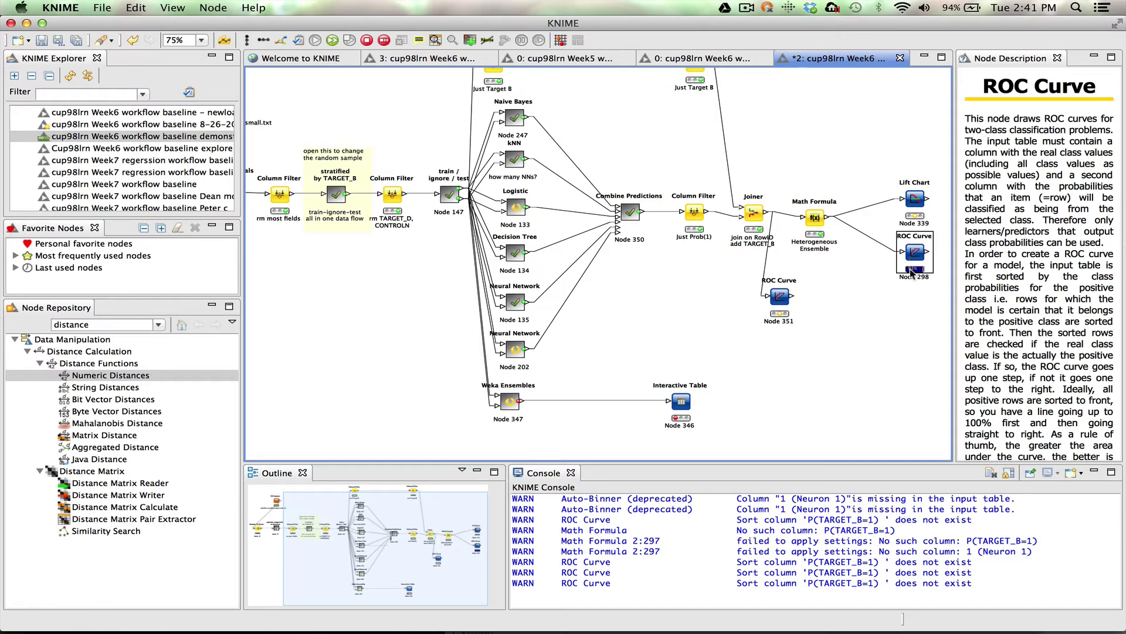
right_click(915, 254)
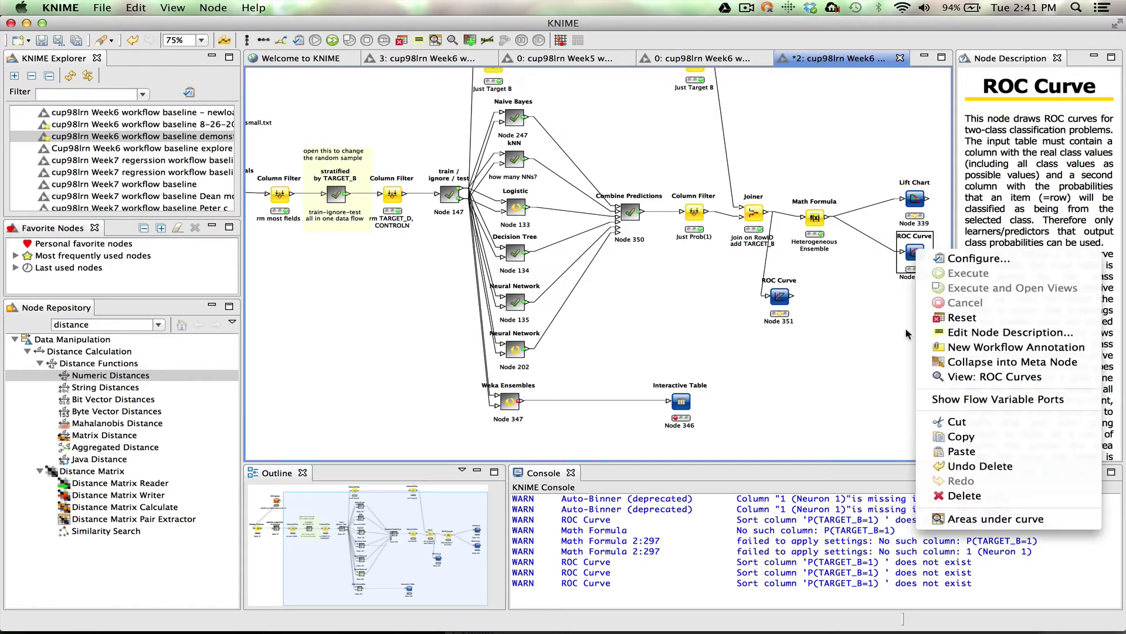
left_click(983, 375)
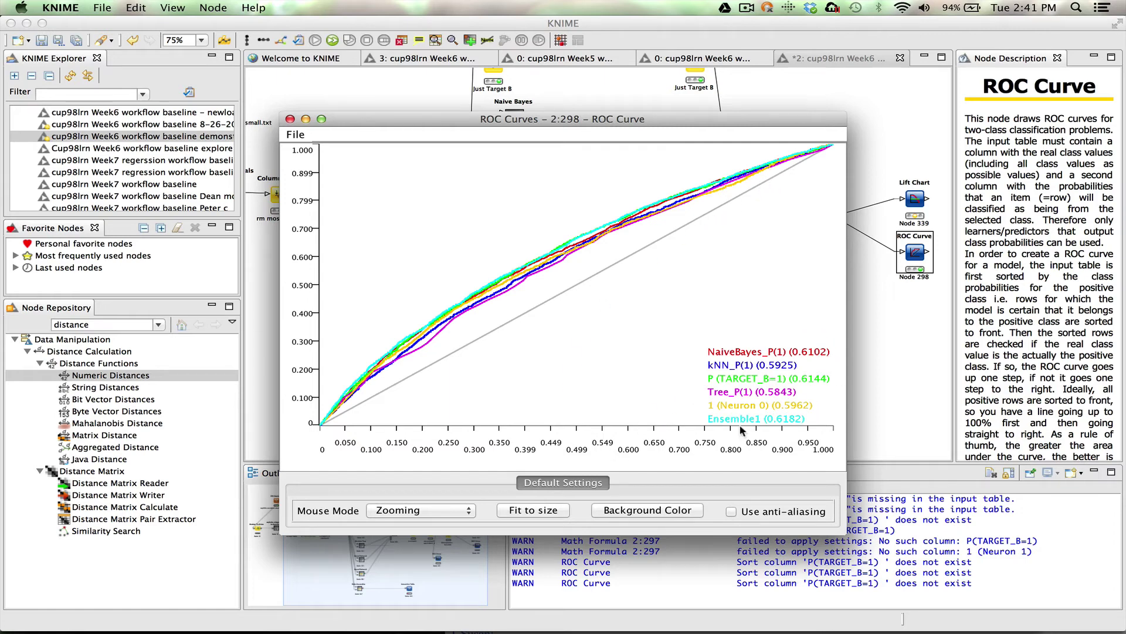
left_click(289, 120)
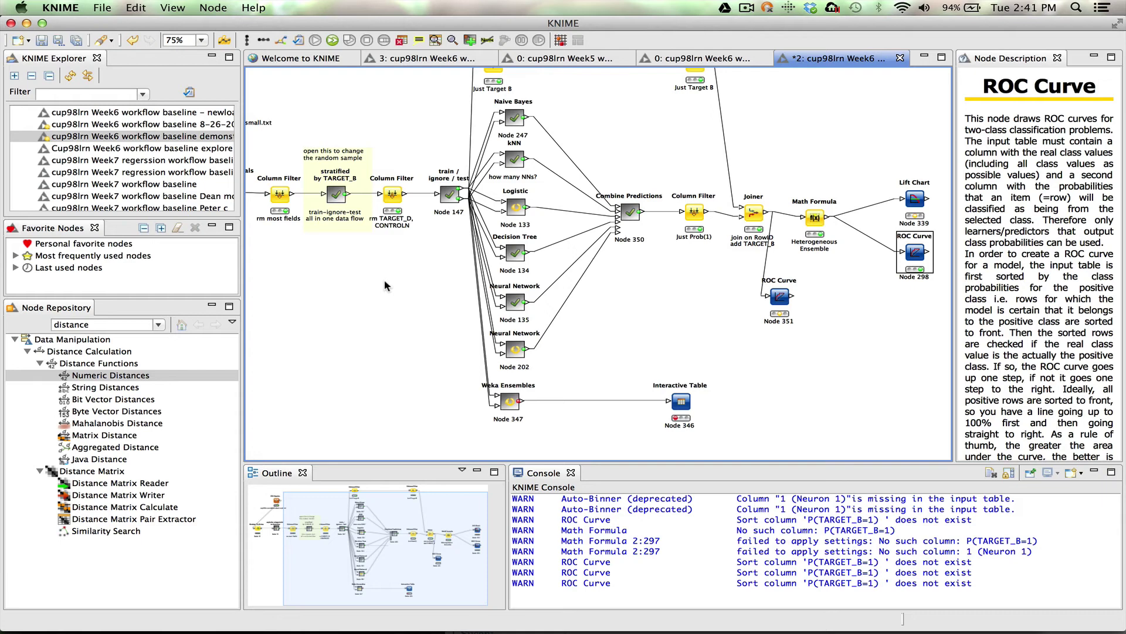
Open the Weka Ensembles metanode and shift its four ensemble learner nodes slightly left.
left_click(382, 303)
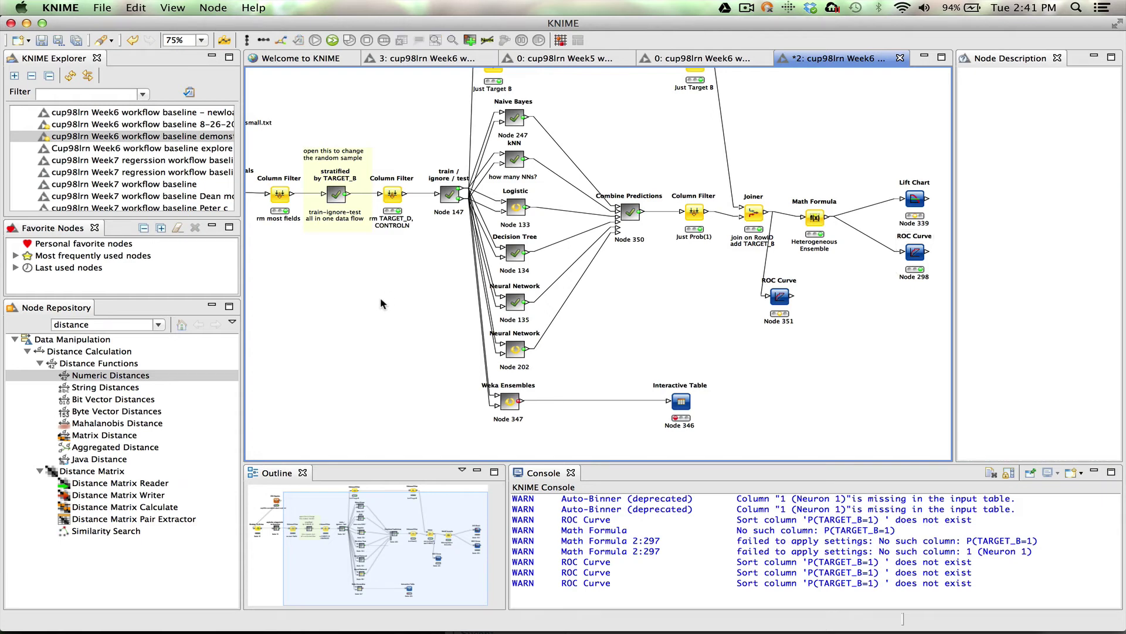
double_click(510, 402)
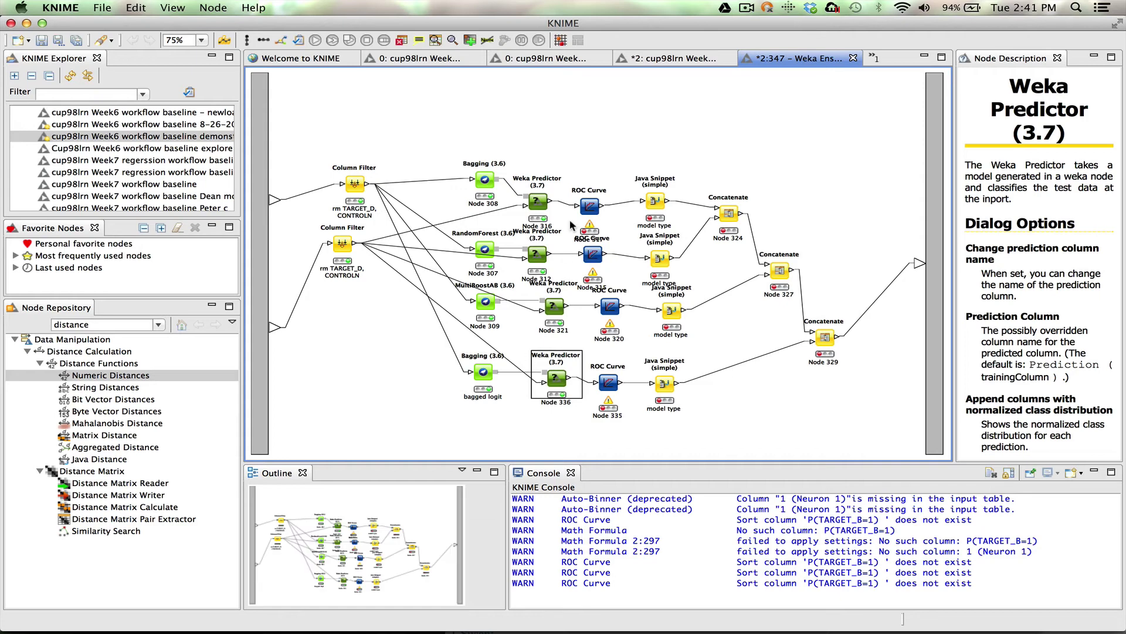
left_click_drag(443, 132, 458, 377)
left_click(537, 151)
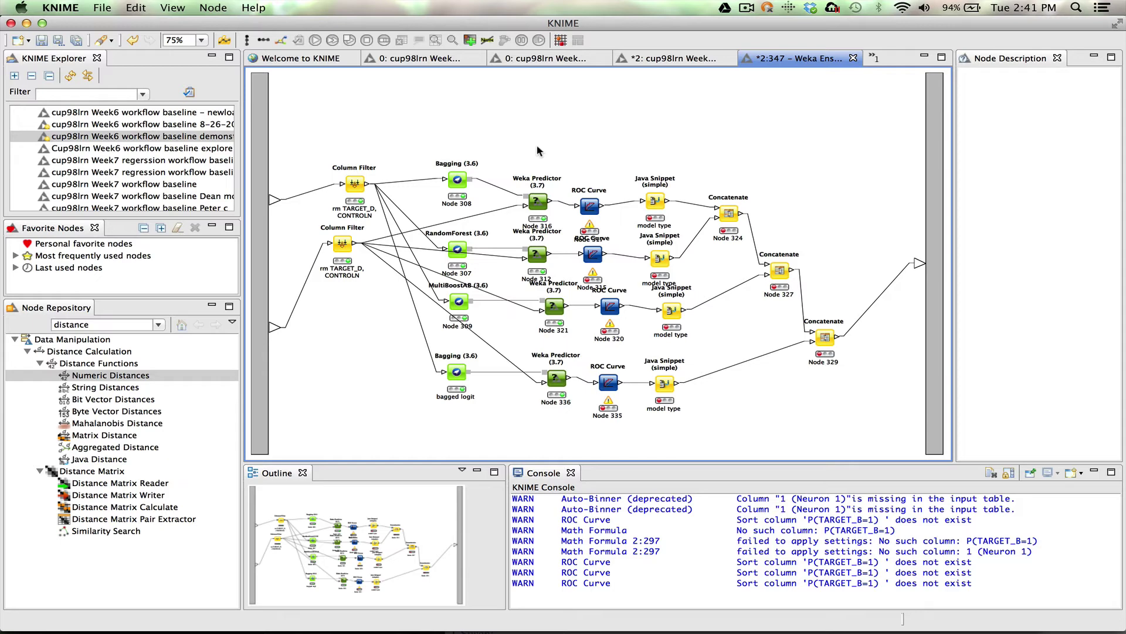
Inspect the first ROC Curve's settings without changes, then select all four Weka Predictor nodes.
double_click(588, 207)
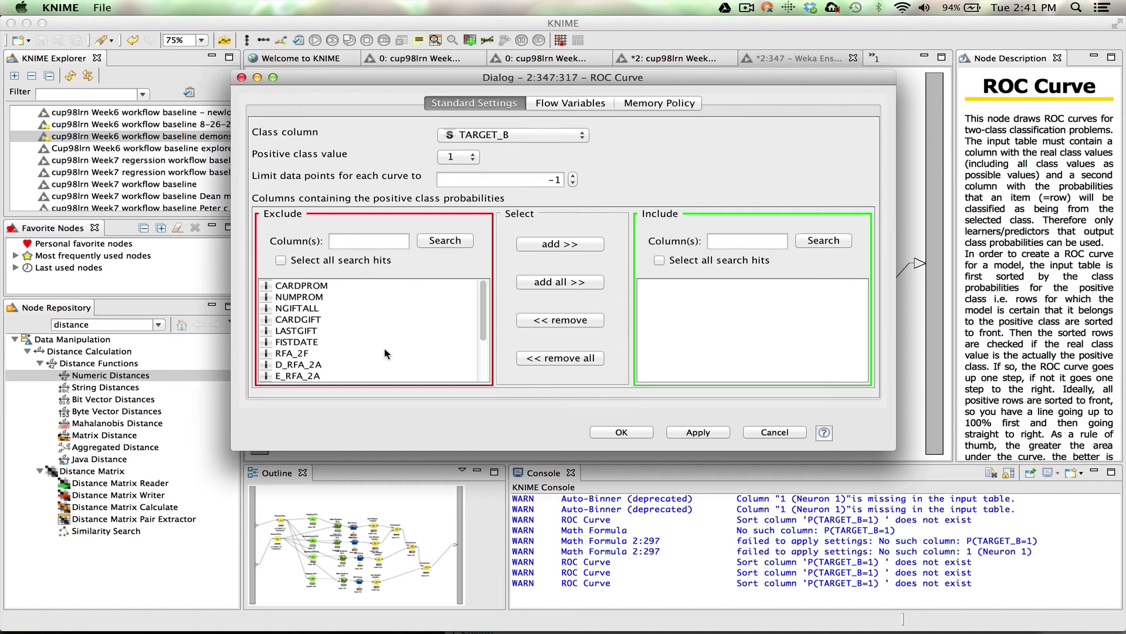
scroll(385, 354, "down", 3)
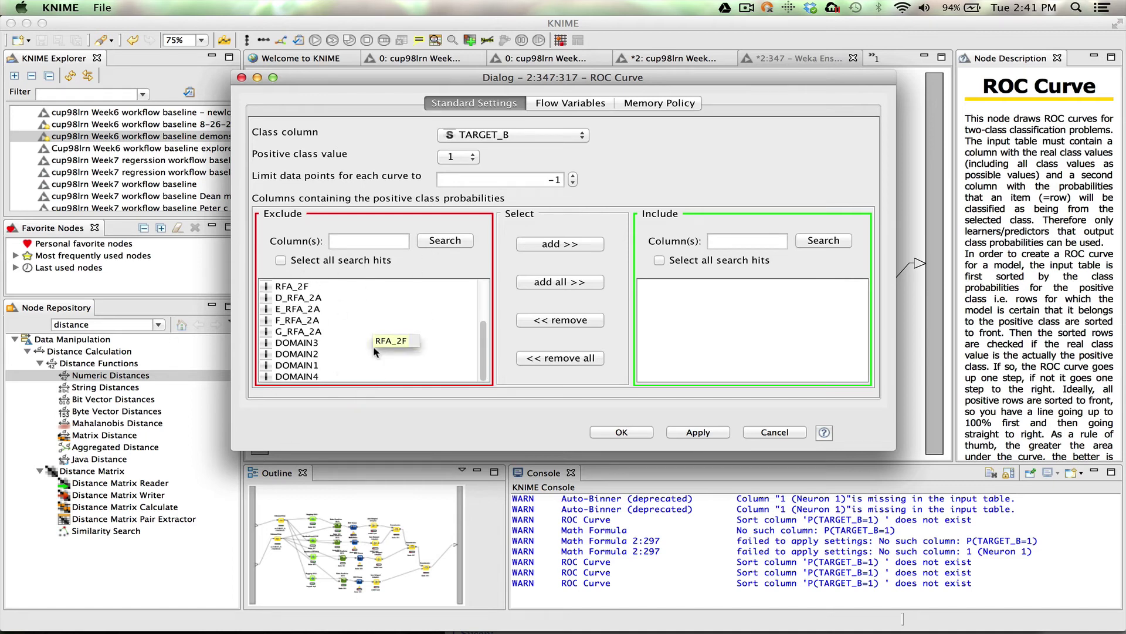
left_click(776, 433)
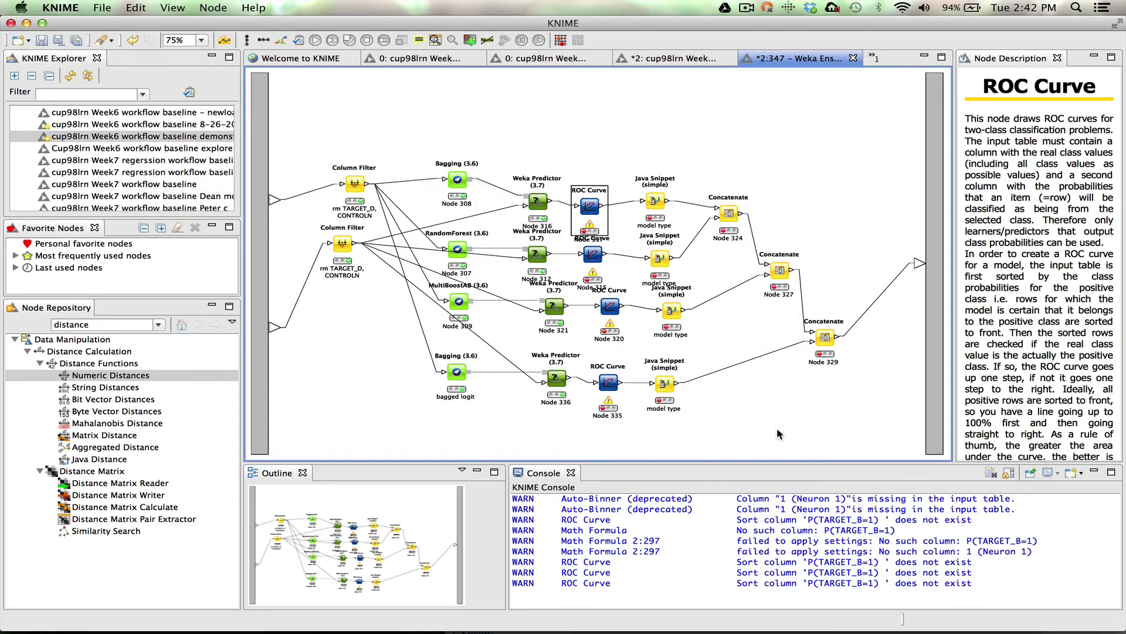
left_click_drag(510, 140, 536, 380)
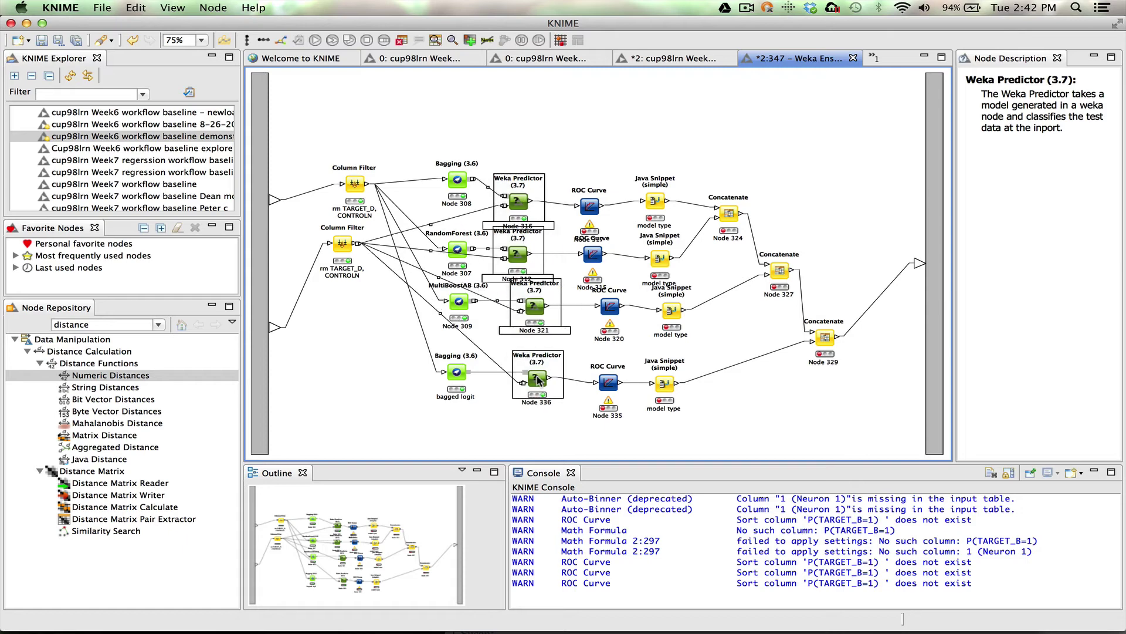
Enable 'Change prediction column name' on Weka Predictor 316 and accept resetting downstream nodes.
double_click(518, 203)
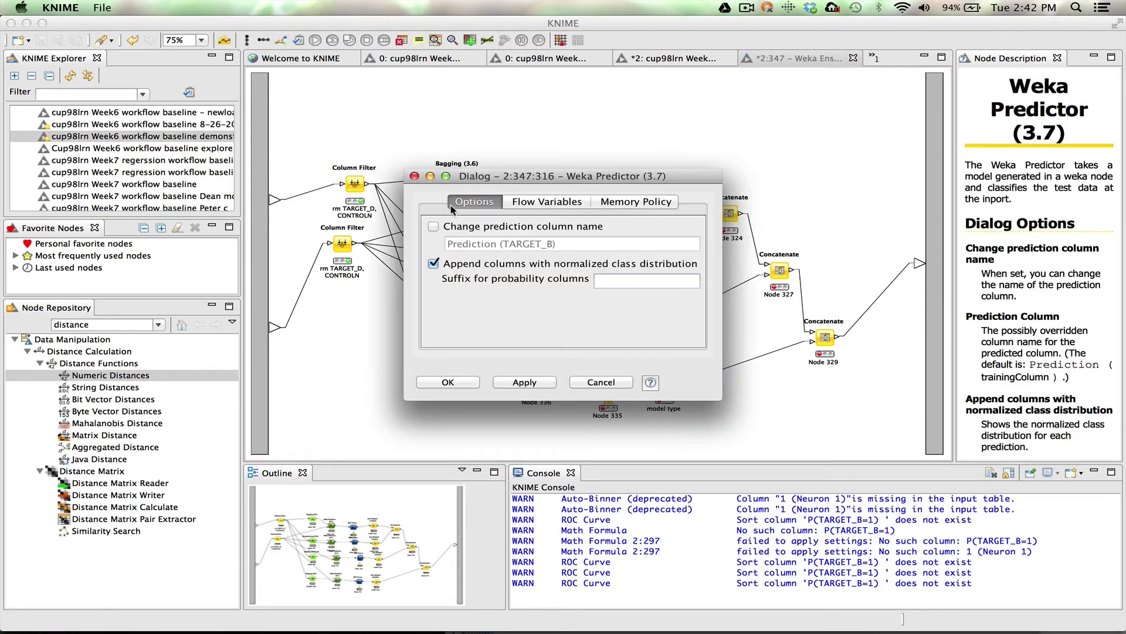
left_click(434, 227)
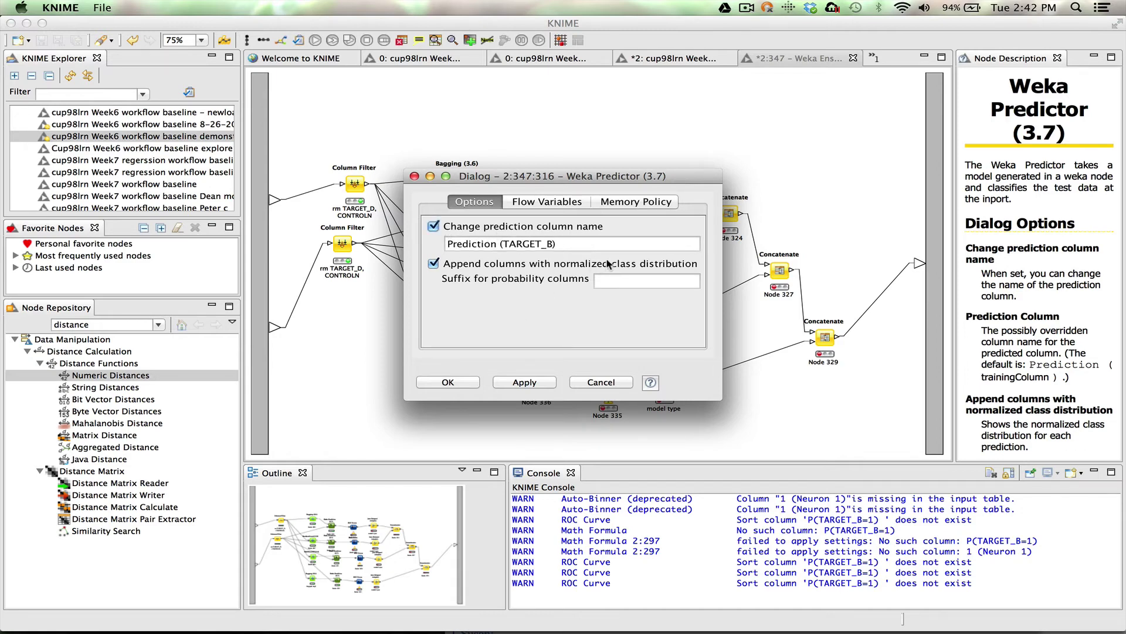
left_click(450, 386)
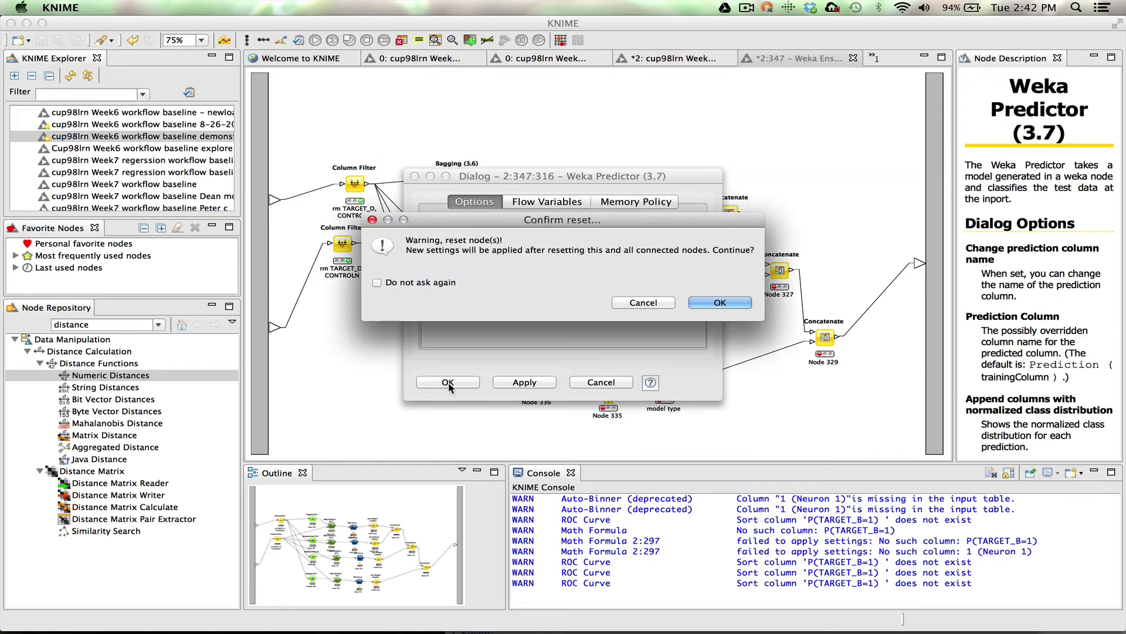
left_click(717, 302)
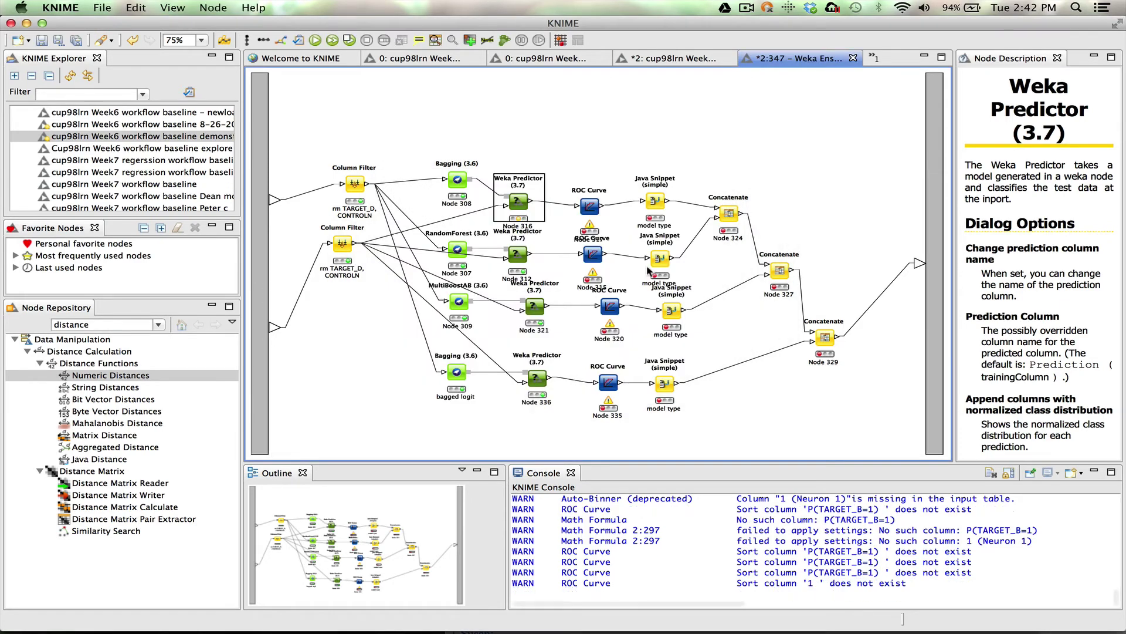
Execute Weka Predictor 316 and check its output spec shows P (TARGET_B=0) and P (TARGET_B=1).
right_click(523, 205)
left_click(551, 156)
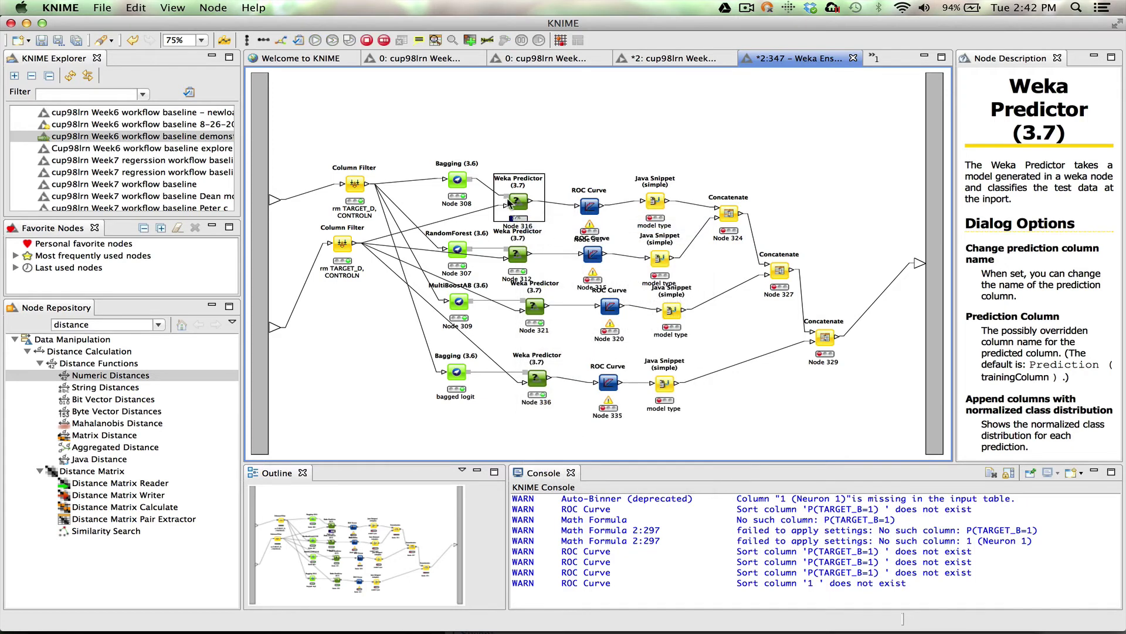
right_click(524, 198)
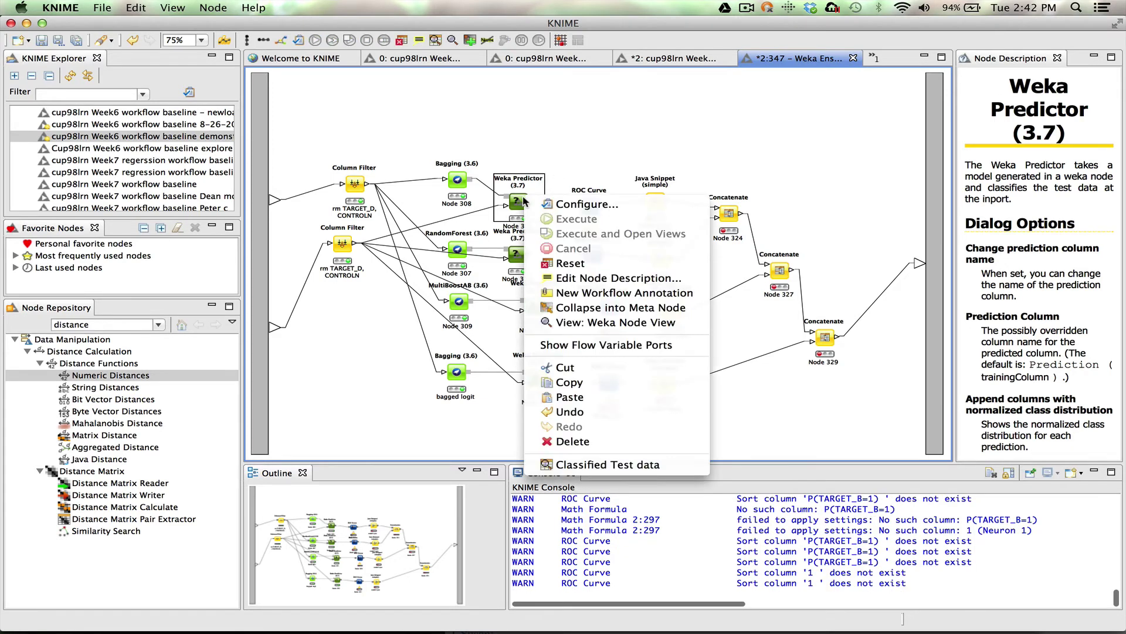
left_click(567, 465)
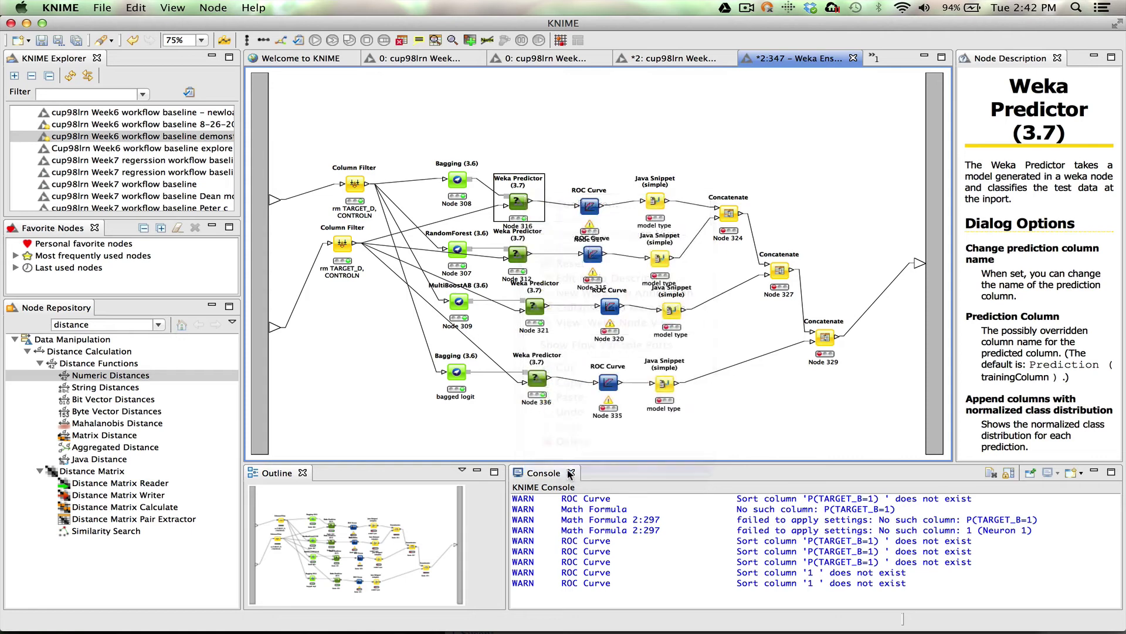
left_click(659, 220)
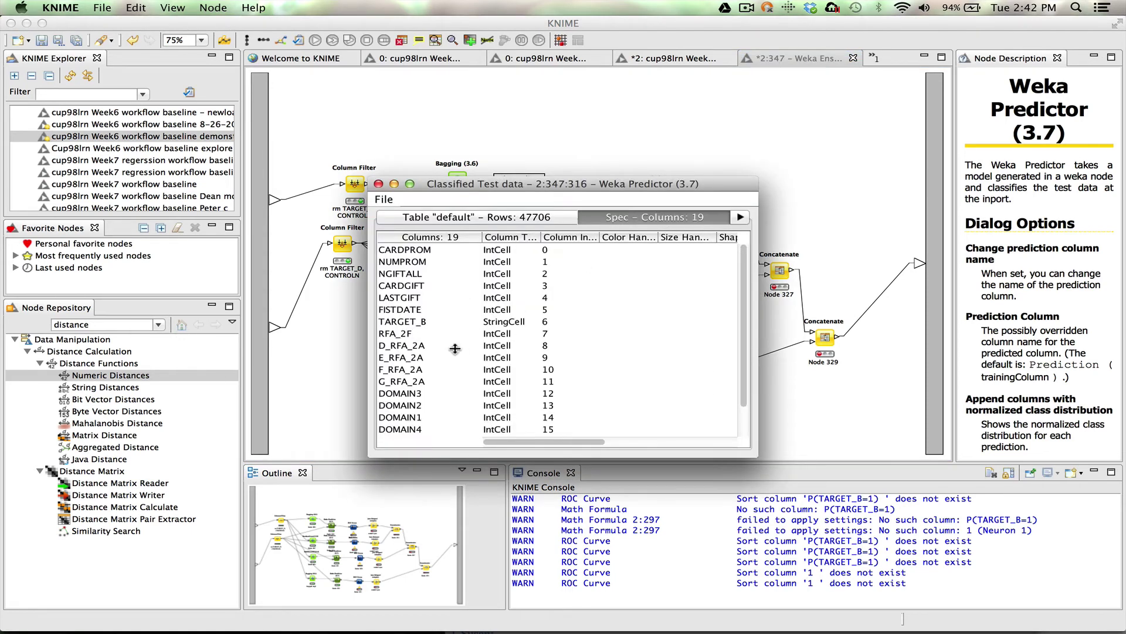
scroll(455, 351, "down", 3)
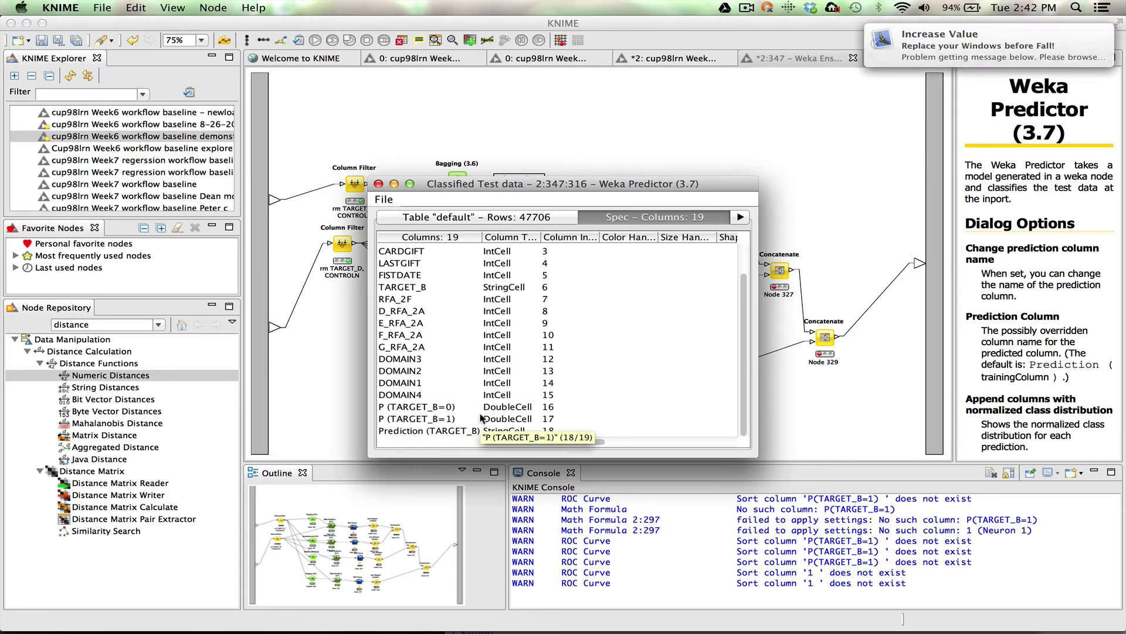
left_click(378, 184)
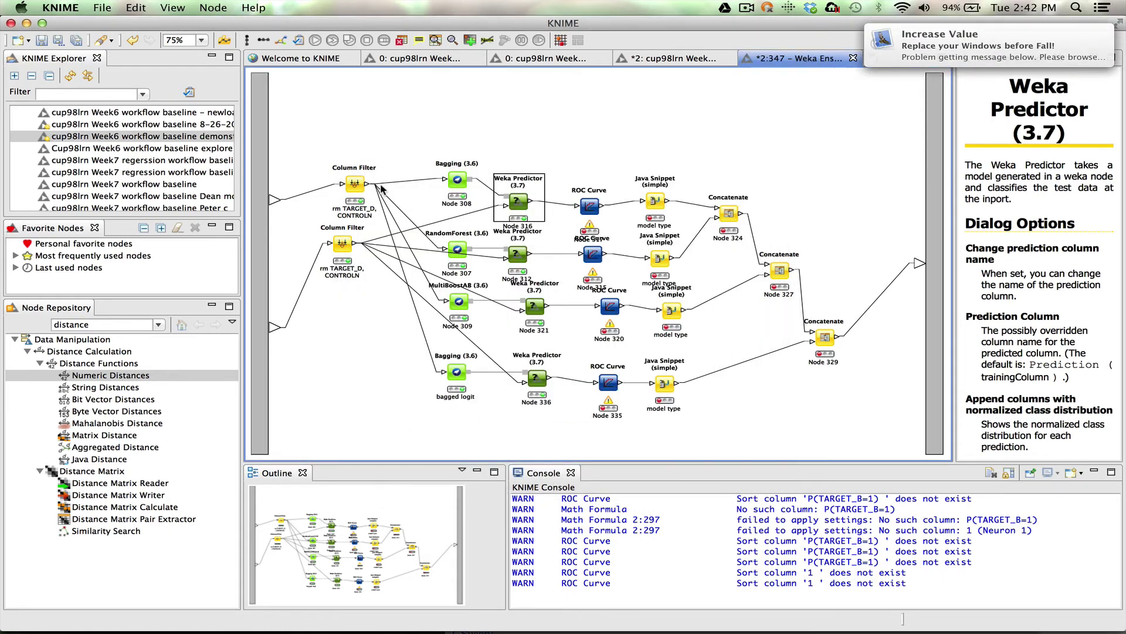
Include P (TARGET_B=1) in ROC Curve node 317, then execute it to show its 0.5708-area curve.
double_click(589, 206)
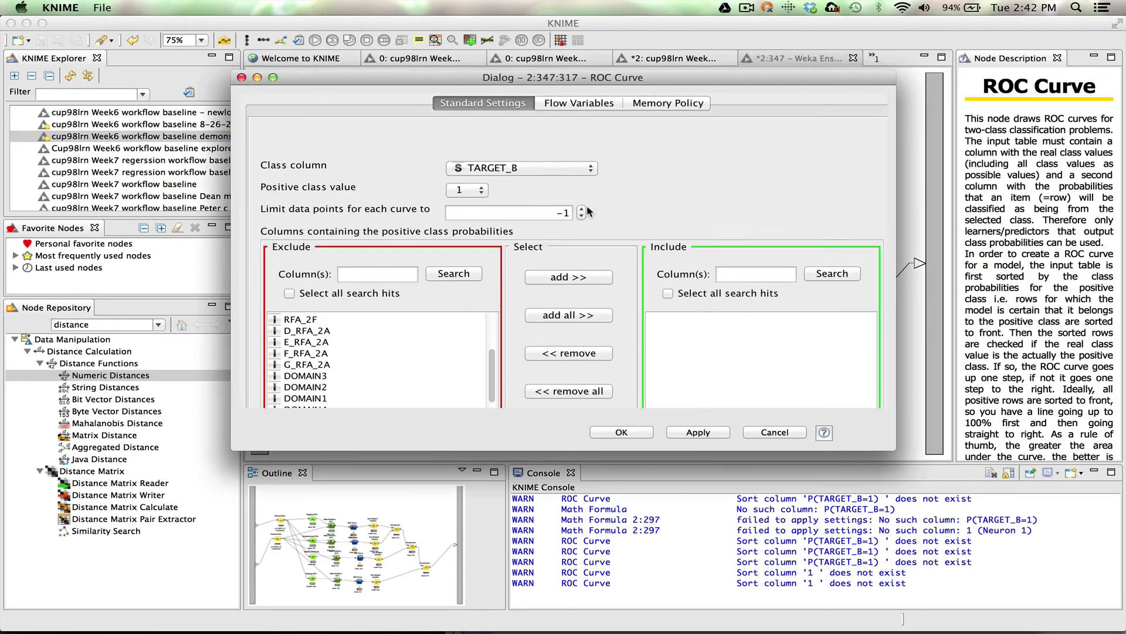
scroll(371, 353, "down", 2)
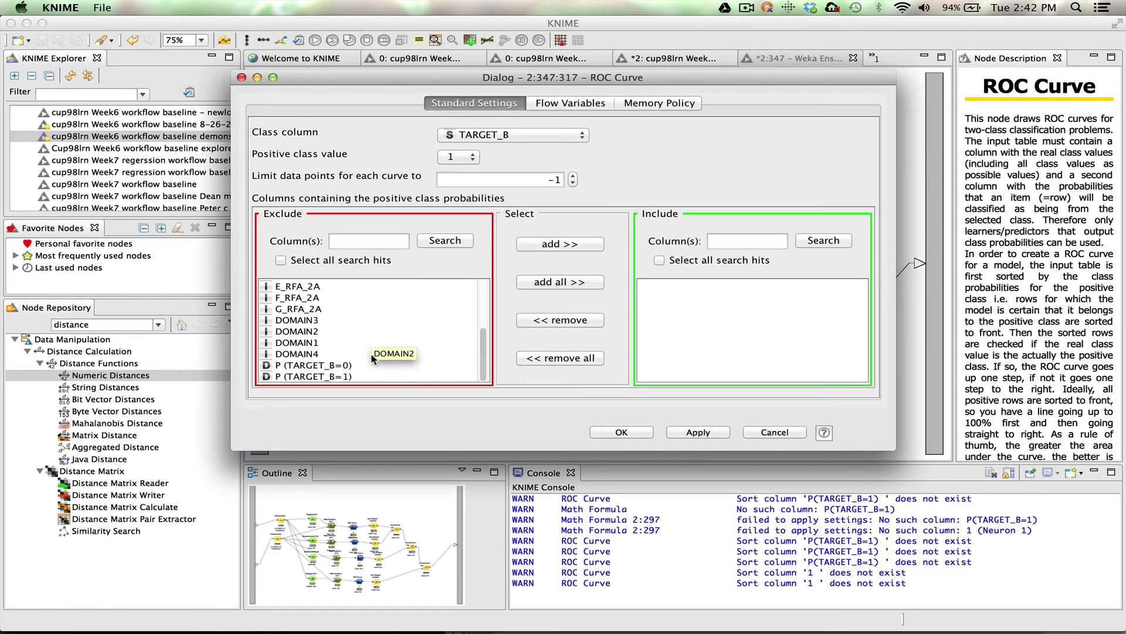
left_click(346, 377)
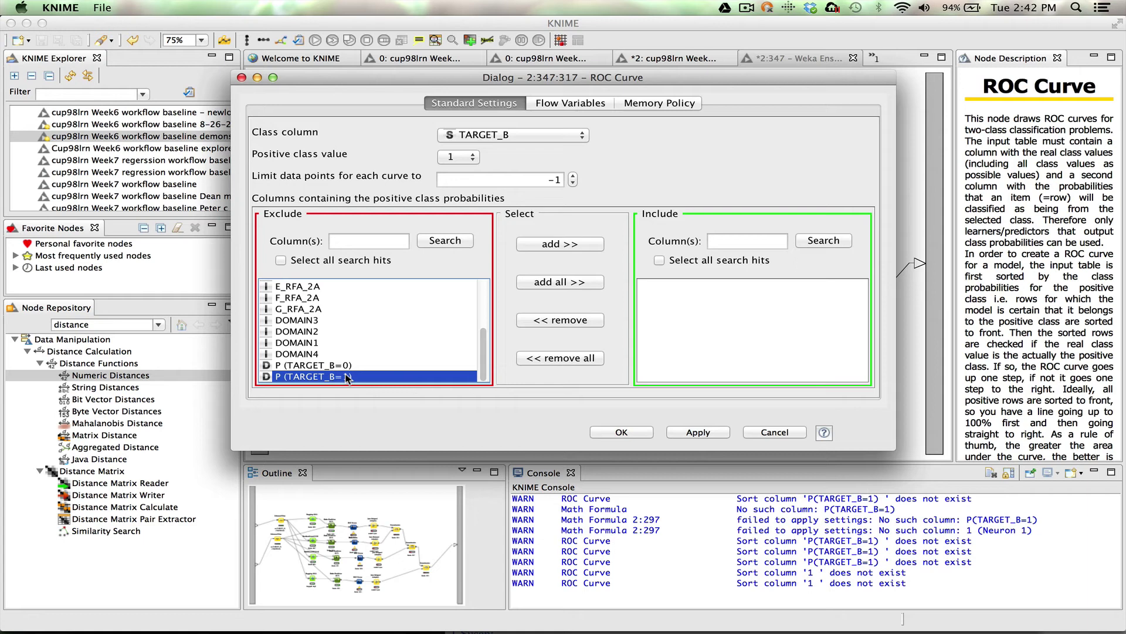
left_click(562, 245)
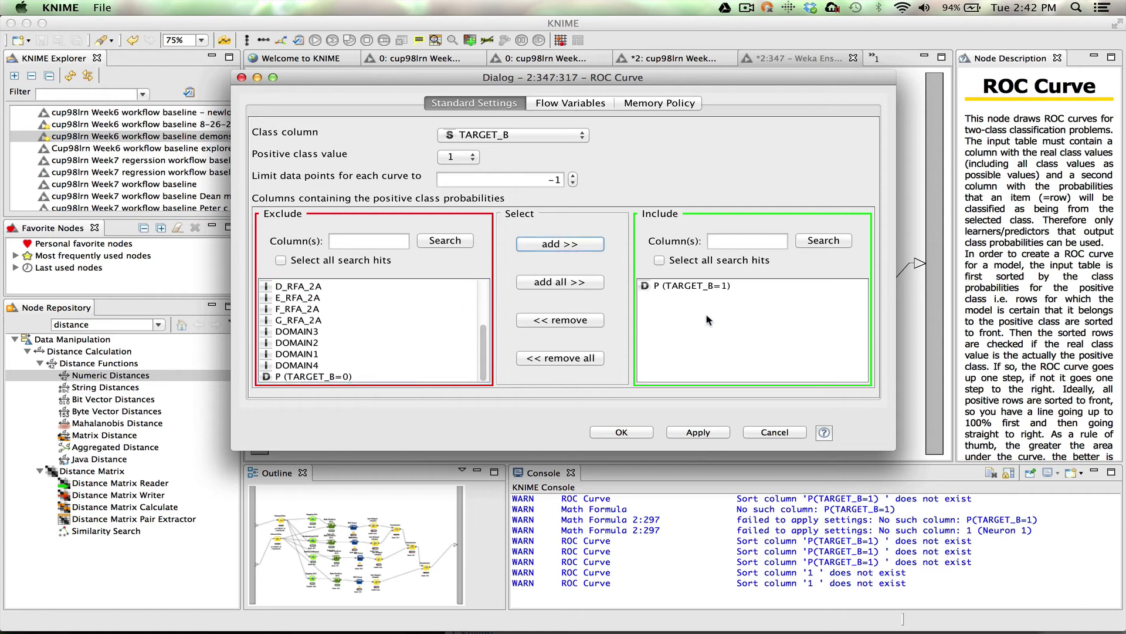
left_click(632, 433)
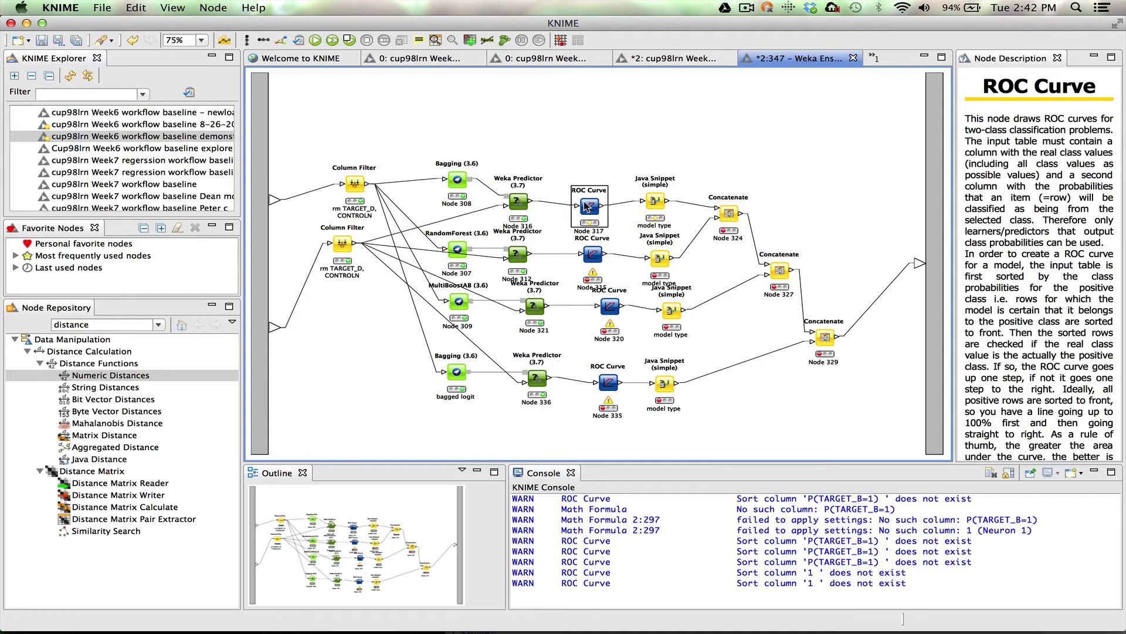
right_click(587, 207)
left_click(592, 79)
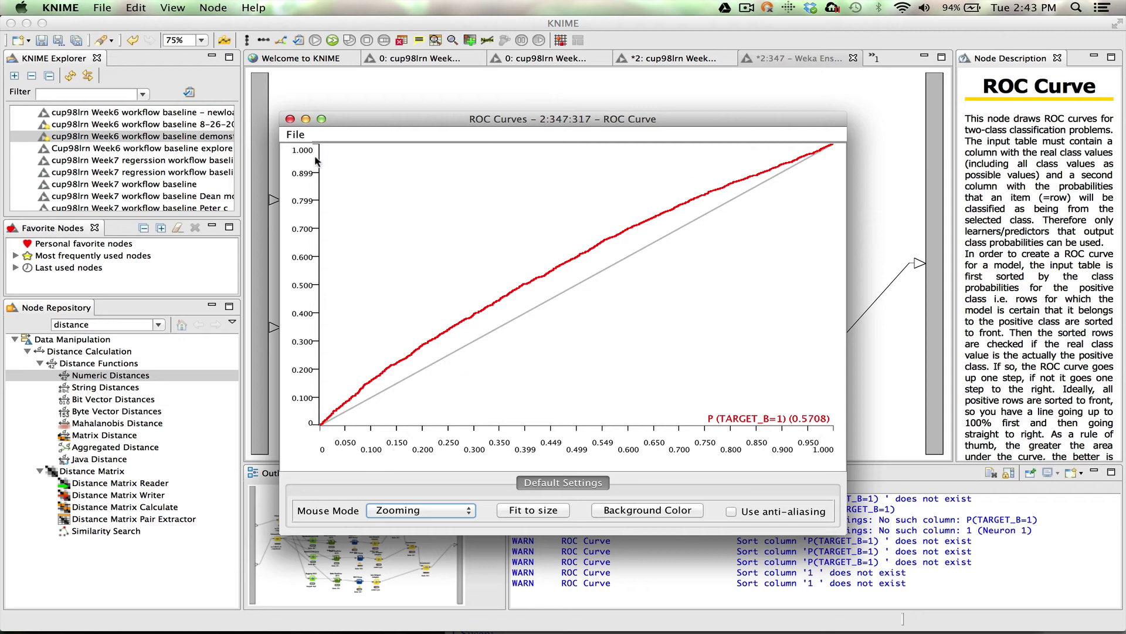
Close the ROC plot and enable prediction column renaming on Weka Predictor 312, accepting the reset.
left_click(290, 119)
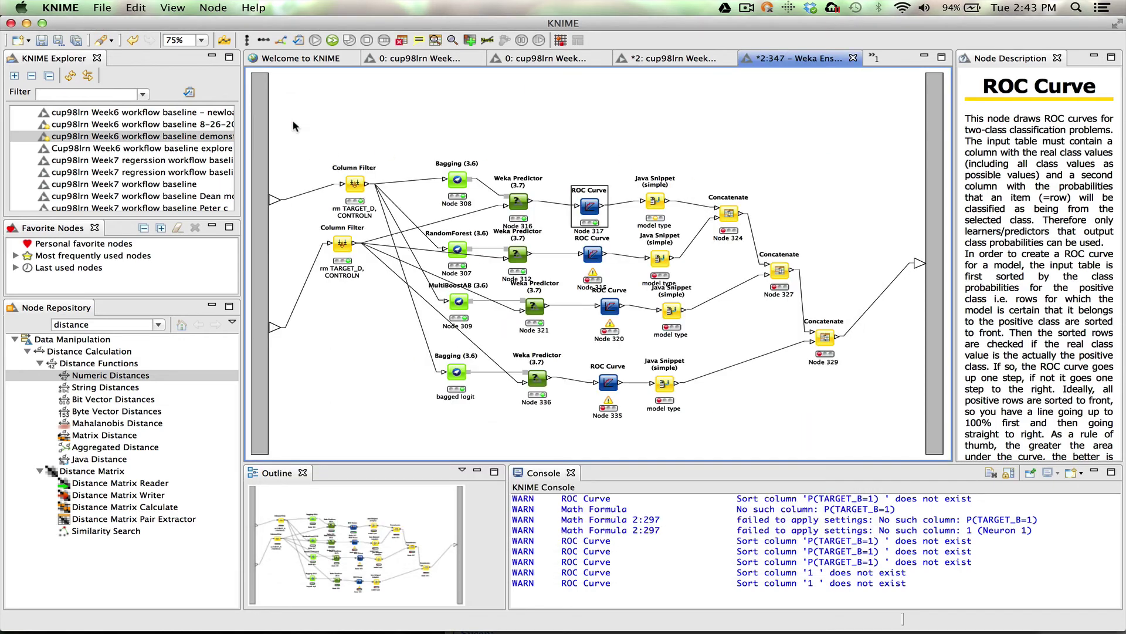
double_click(518, 254)
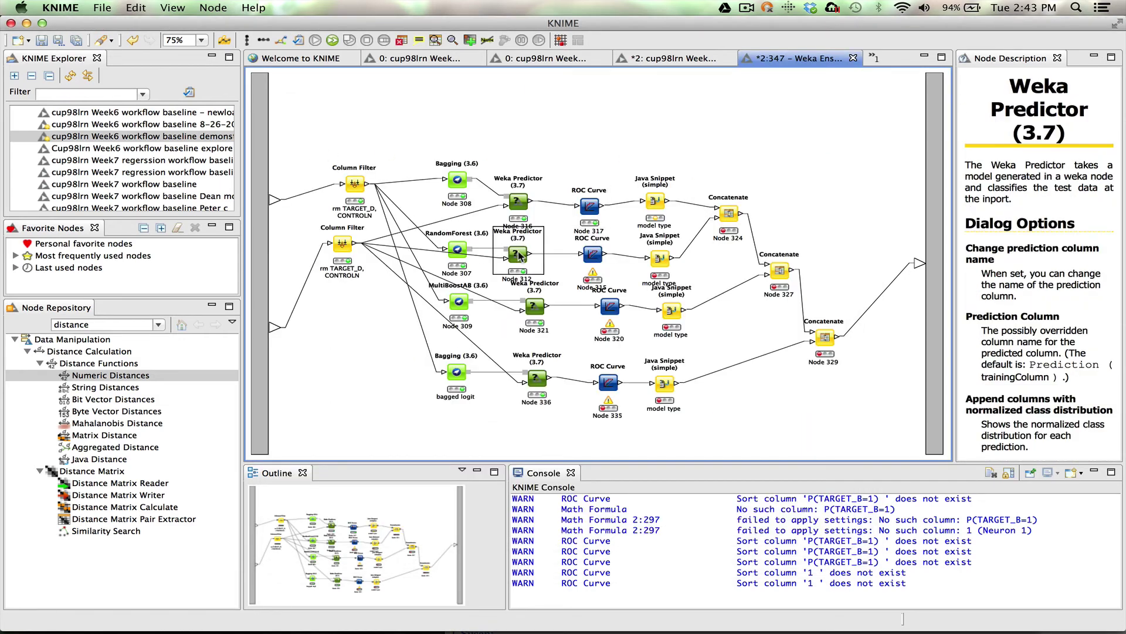
left_click(440, 227)
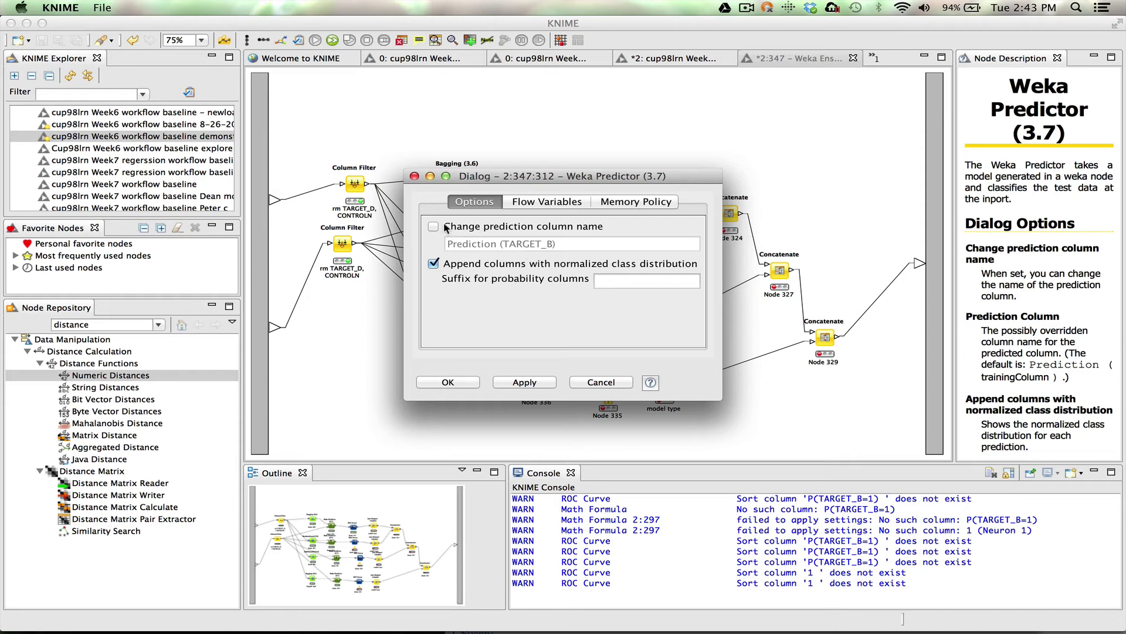
left_click(441, 381)
left_click(720, 302)
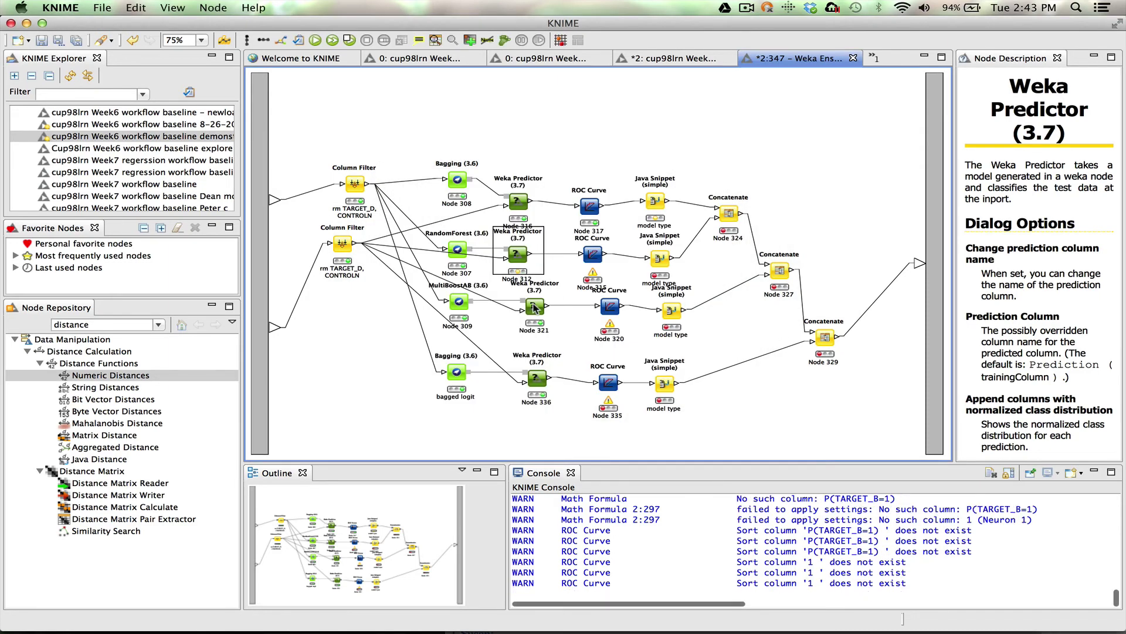
Reapply Weka Predictors 321 and 336 settings with prediction column renaming, accepting both resets.
double_click(537, 305)
left_click(467, 233)
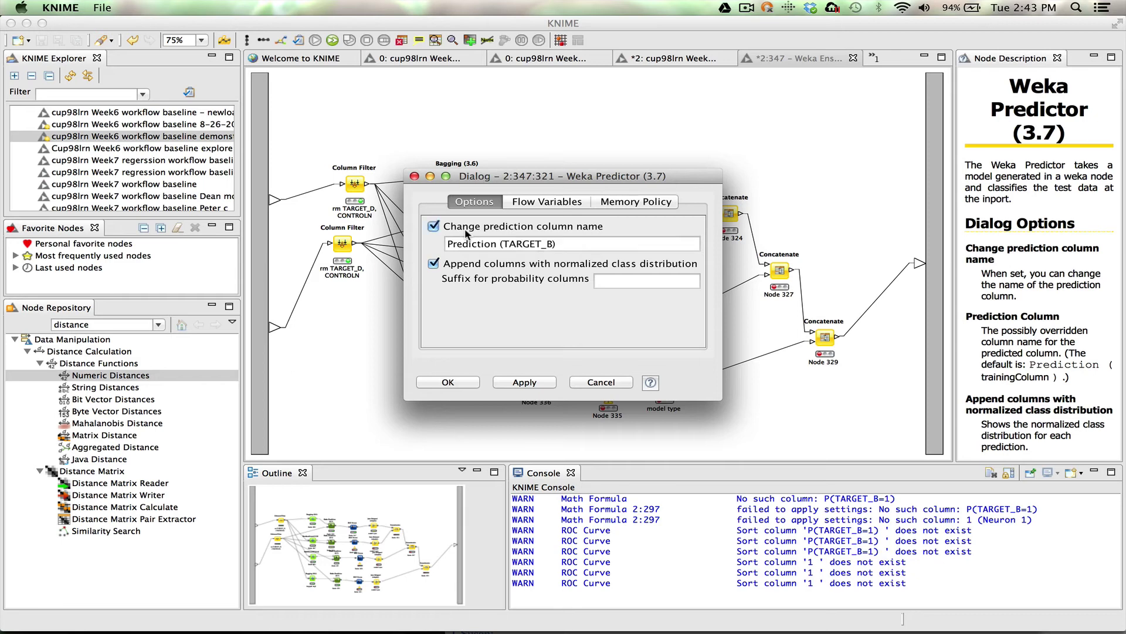
left_click(441, 380)
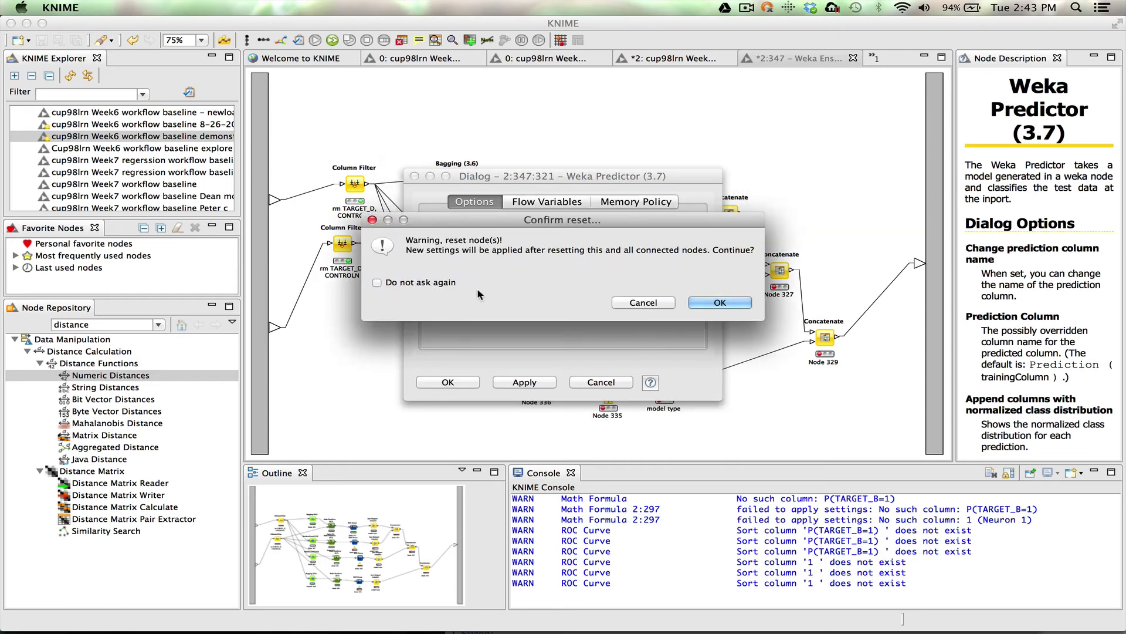
left_click(740, 304)
left_click(524, 382)
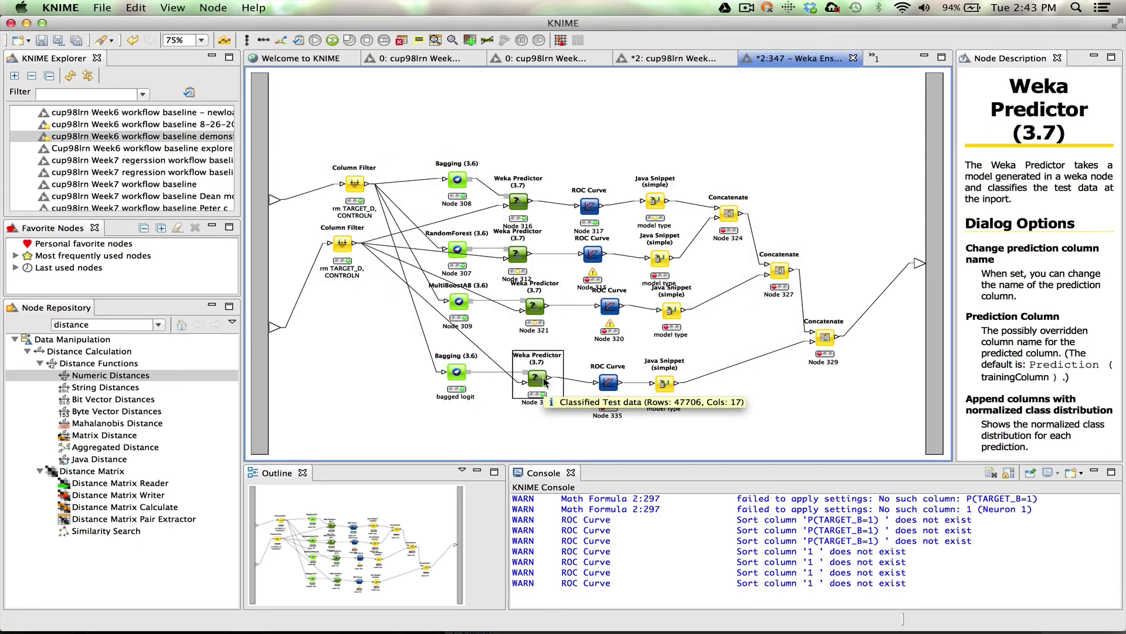
double_click(536, 383)
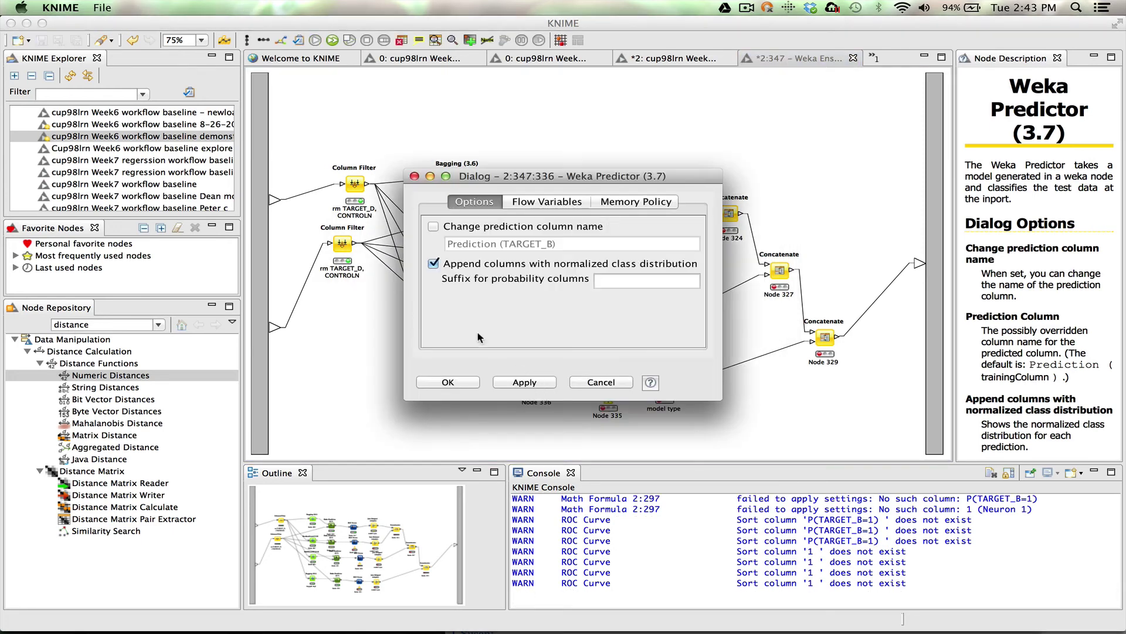
left_click(448, 382)
left_click(720, 303)
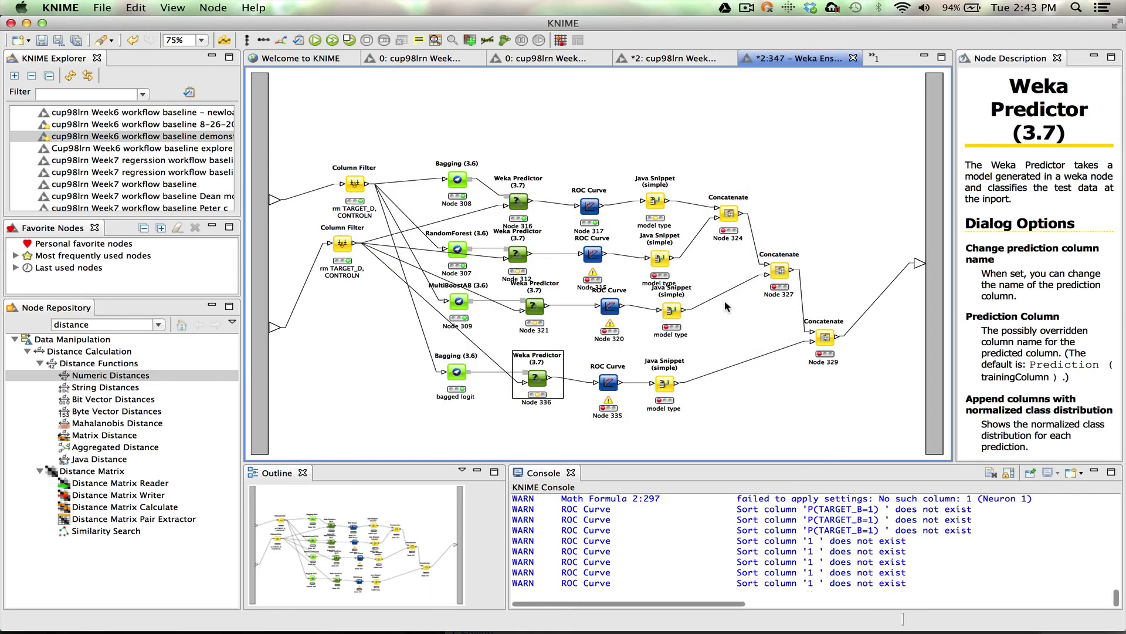
Add P (TARGET_B=1) to the Include list of ROC Curve node 315.
left_click(587, 258)
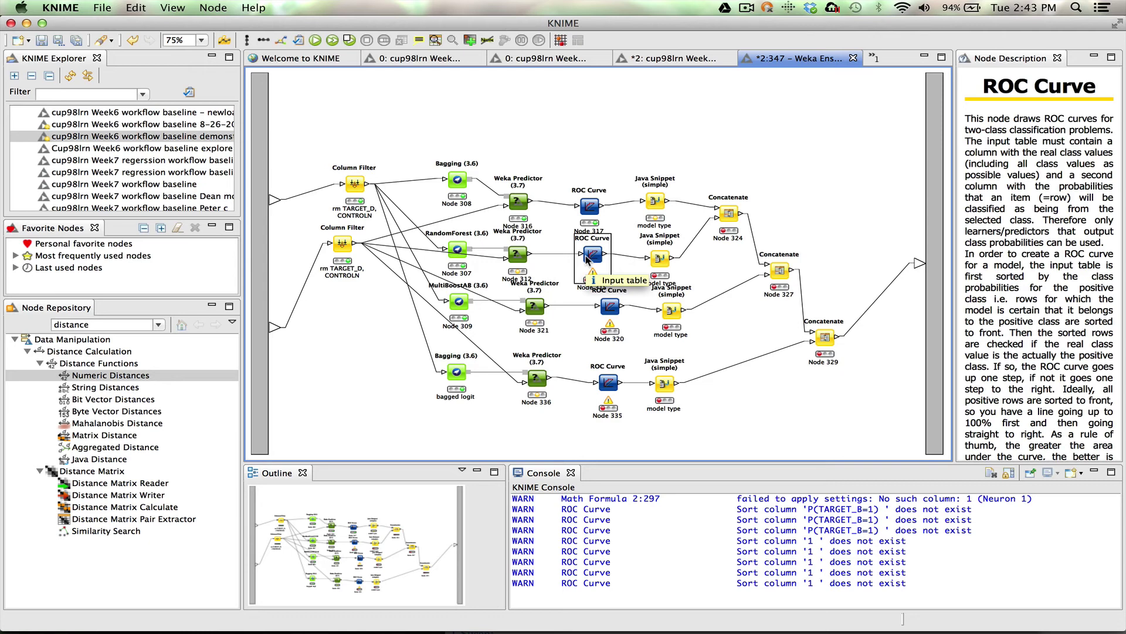
double_click(603, 269)
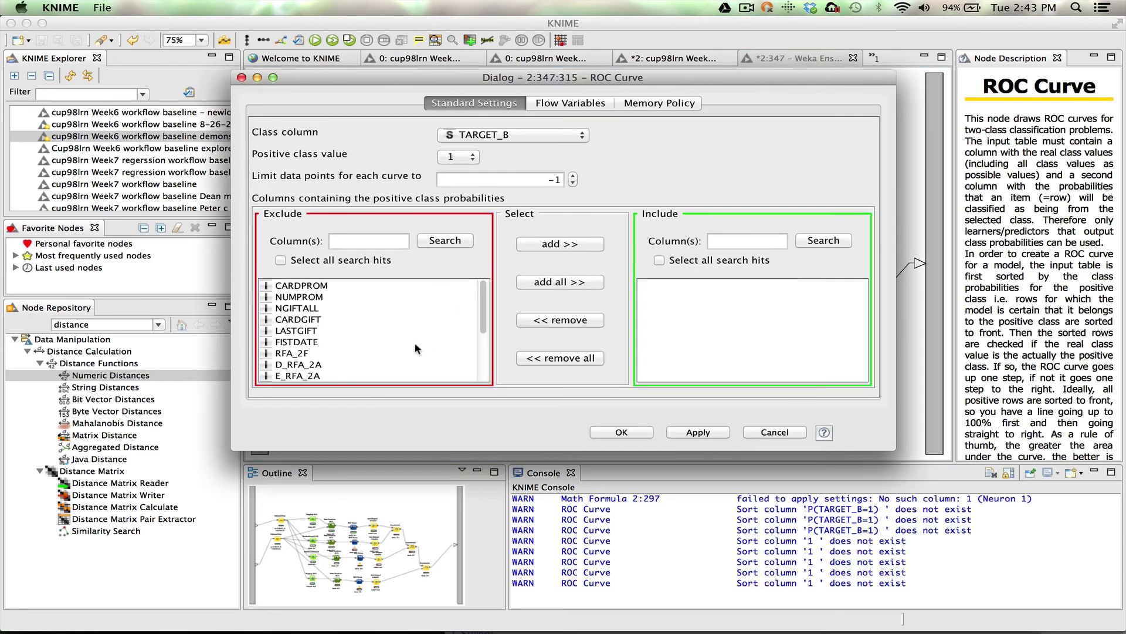
scroll(414, 343, "down", 5)
left_click(322, 376)
left_click(585, 243)
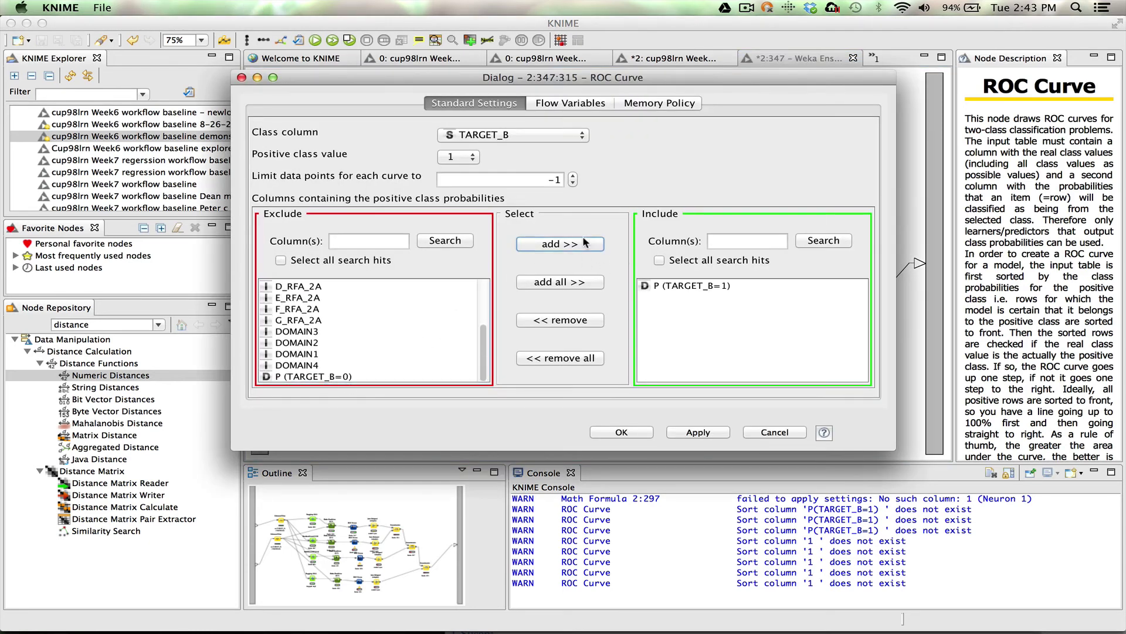
left_click(622, 432)
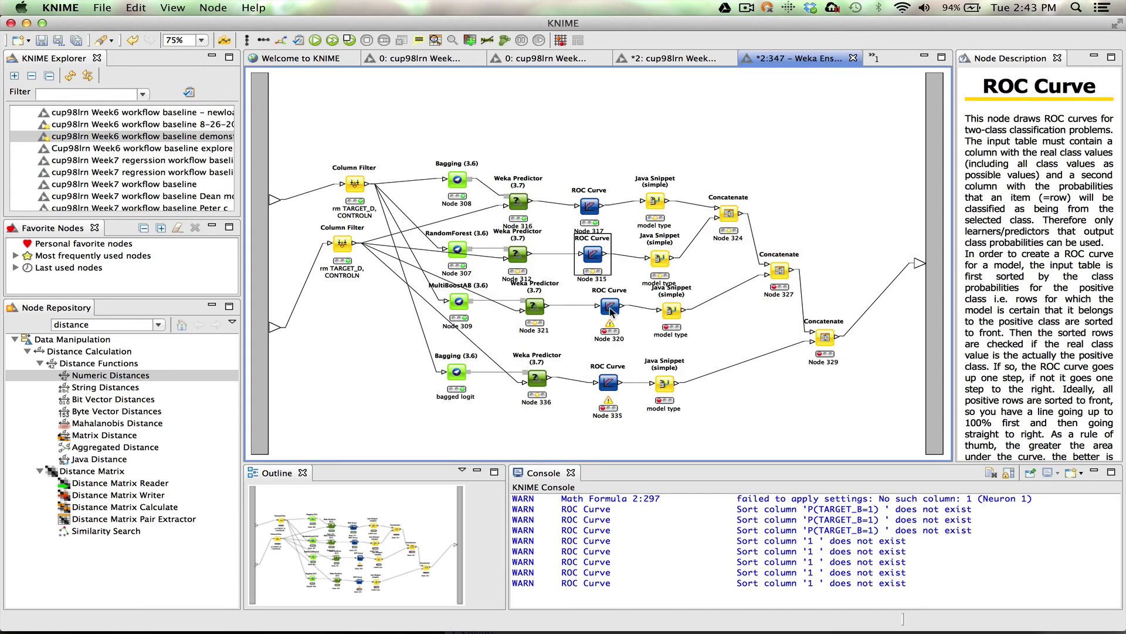
Set ROC Curve node 320 to use P (TARGET_B=1) as the positive class probability.
double_click(610, 308)
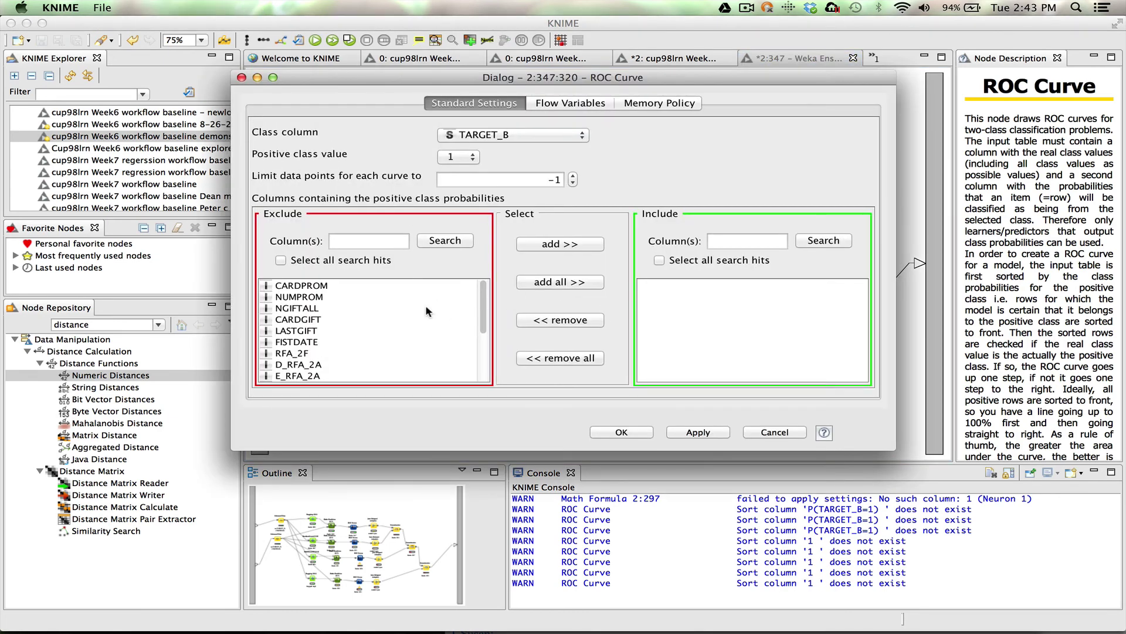
scroll(424, 304, "down", 5)
left_click(317, 376)
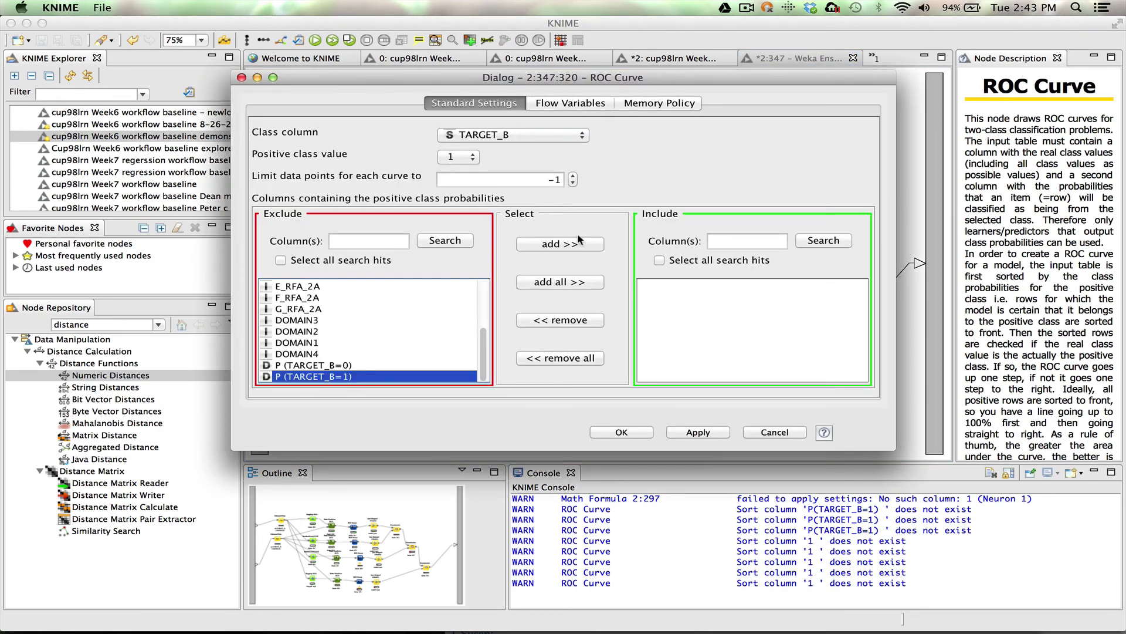
left_click(562, 243)
left_click(621, 432)
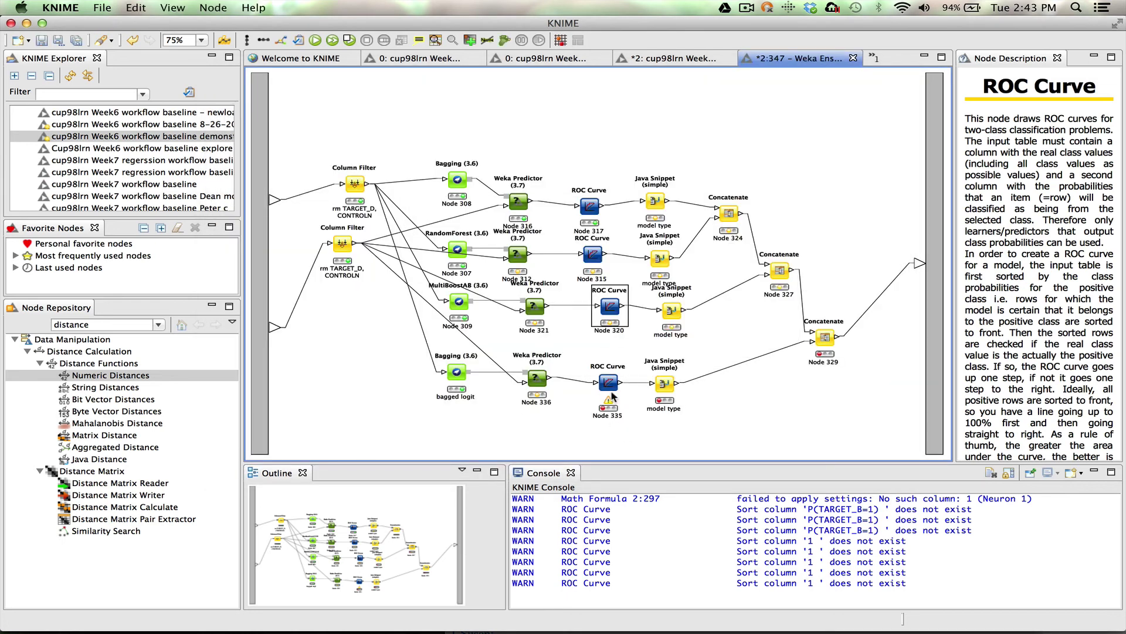
Set ROC Curve node 335 to use P (TARGET_B=1) as the positive class probability.
double_click(609, 384)
scroll(447, 349, "down", 3)
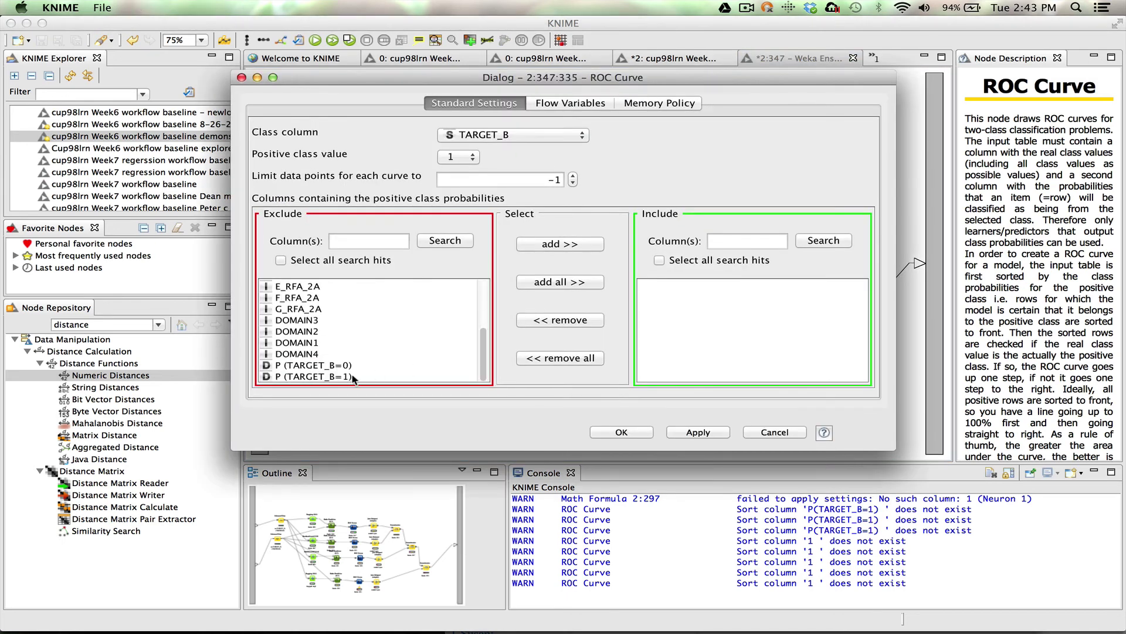
left_click(349, 377)
left_click(550, 245)
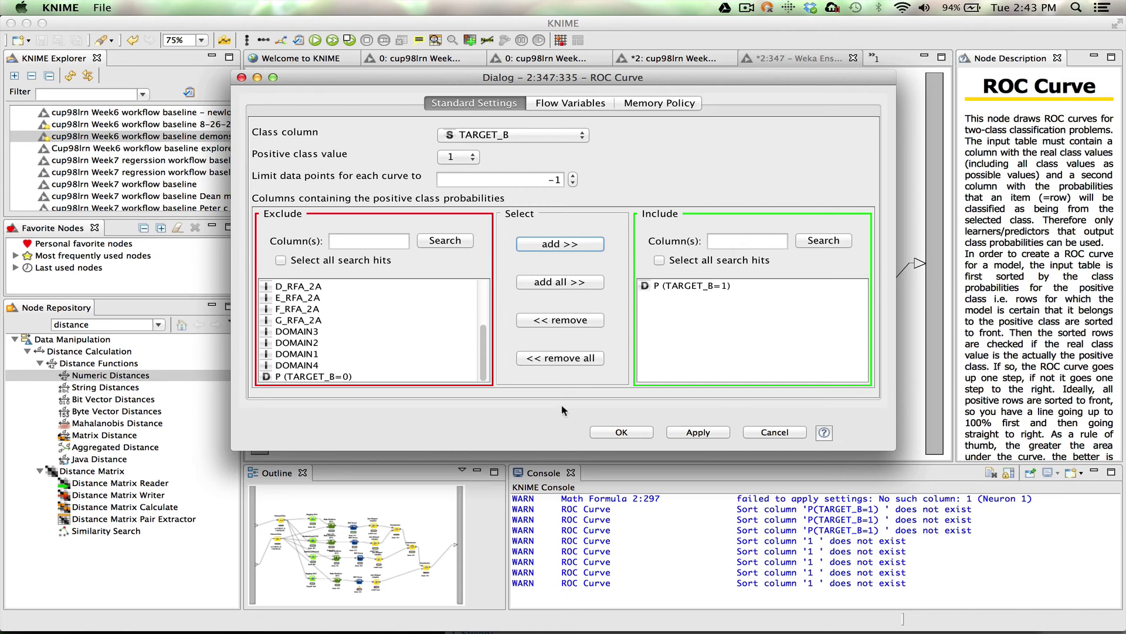
left_click(623, 432)
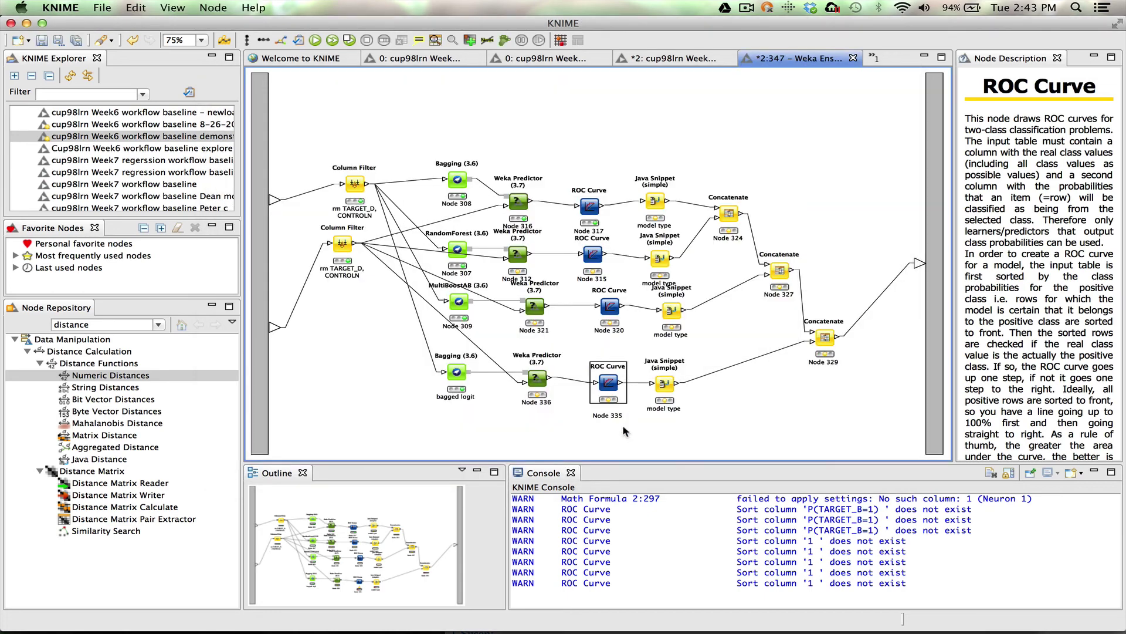
Execute Concatenate node 329, review the AUC table with MultiBoost best at 0.608, and close the metanode.
right_click(826, 336)
left_click(867, 354)
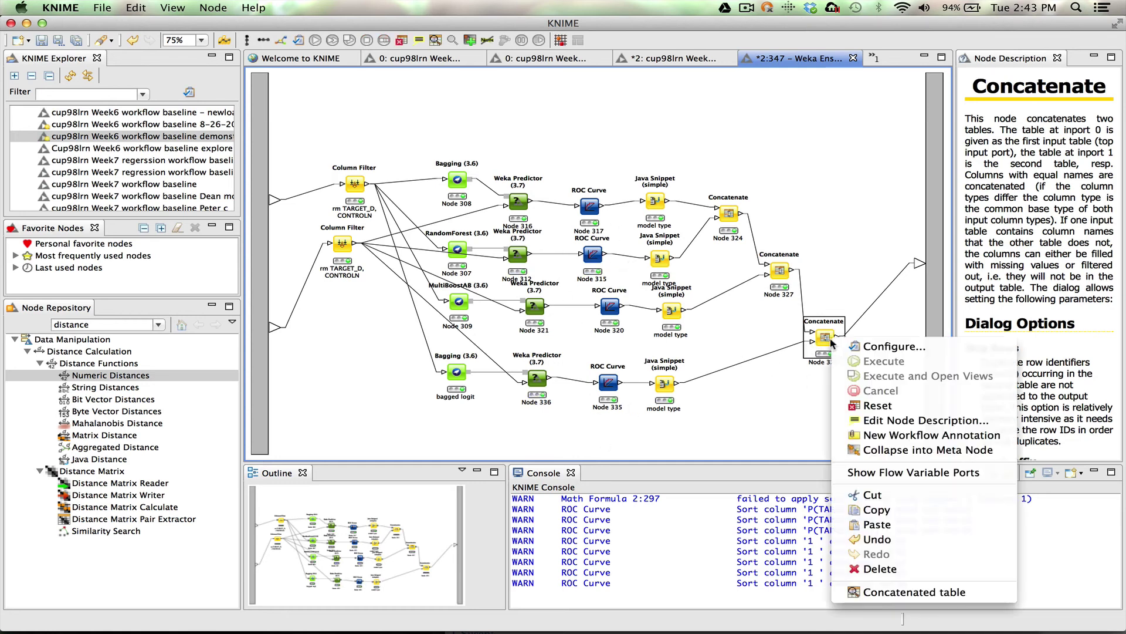
right_click(831, 339)
left_click(868, 591)
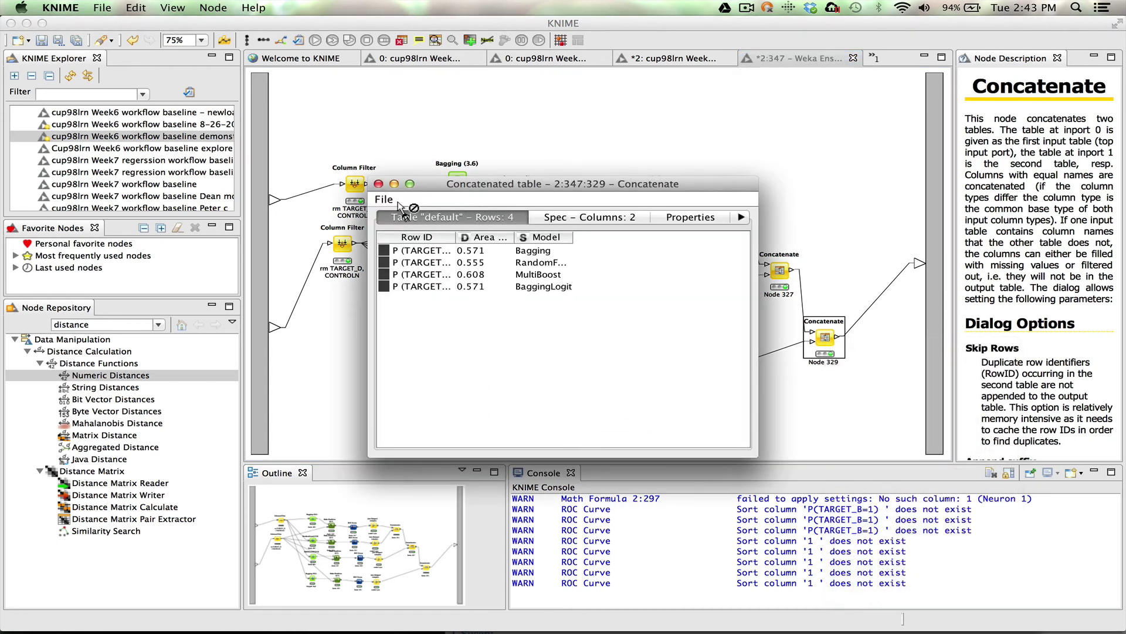
left_click(378, 184)
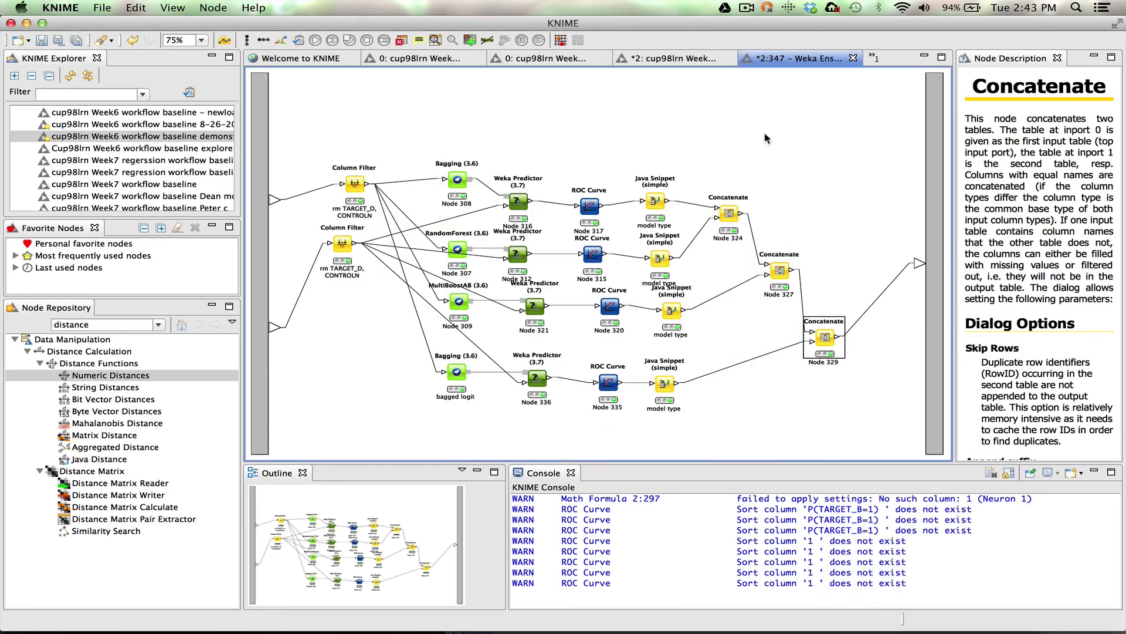
left_click(853, 59)
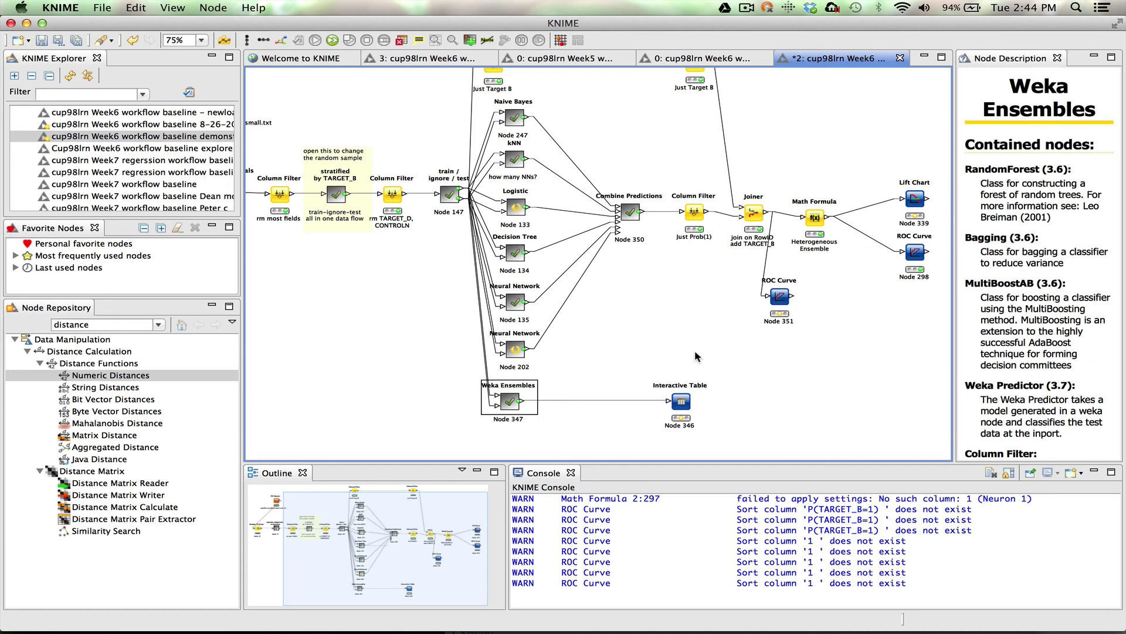
scroll(696, 356, "up", 2)
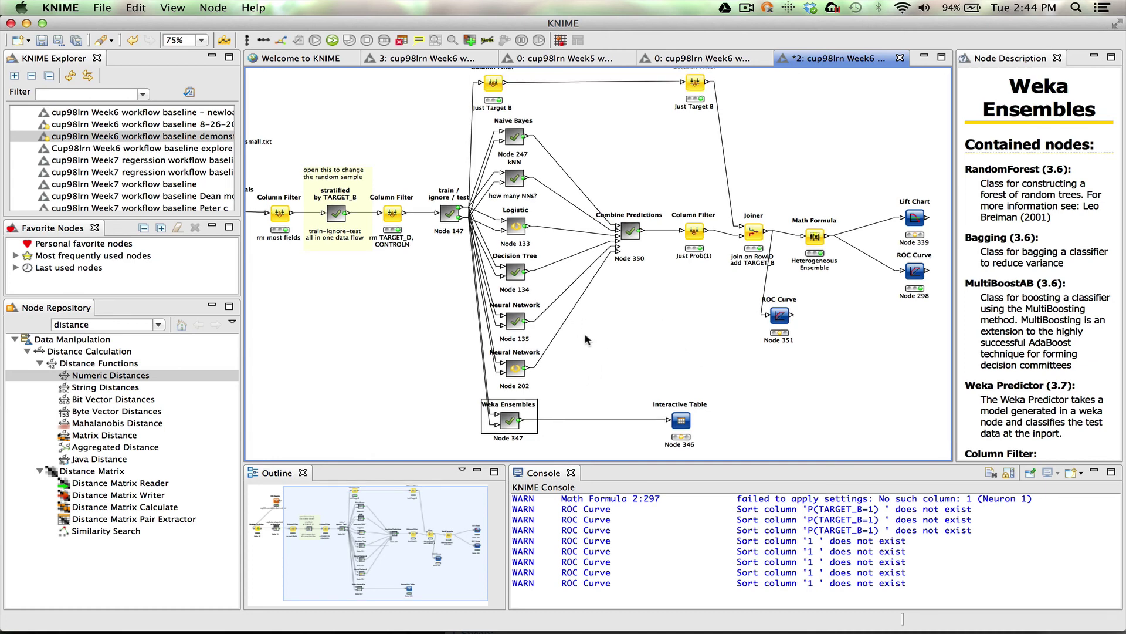
mouse_move(522, 420)
scroll(670, 323, "left", 5)
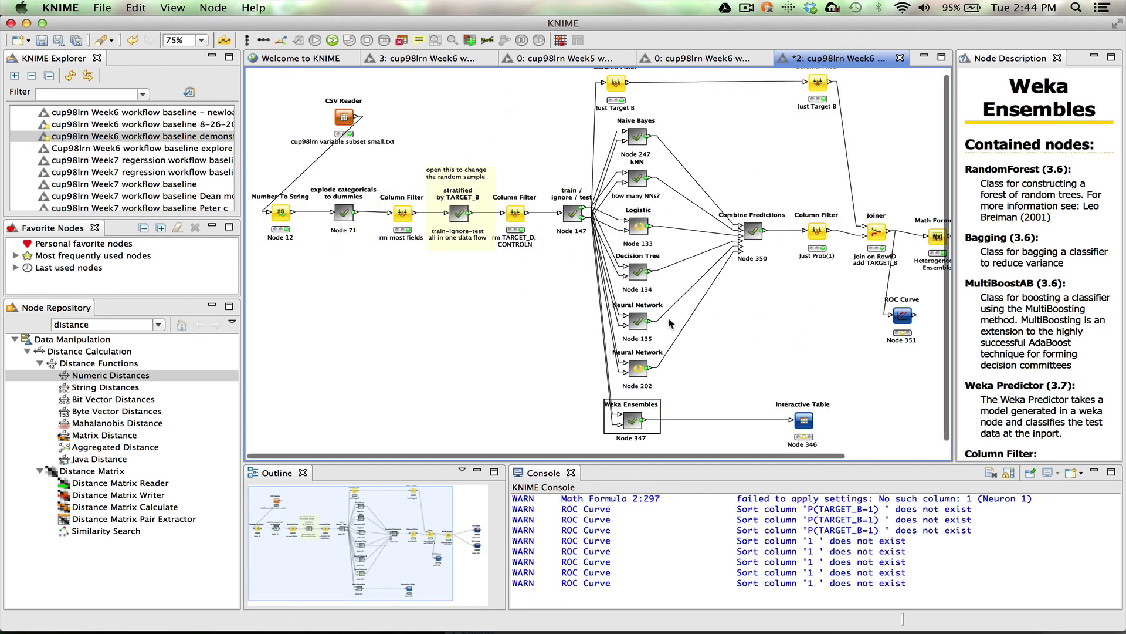